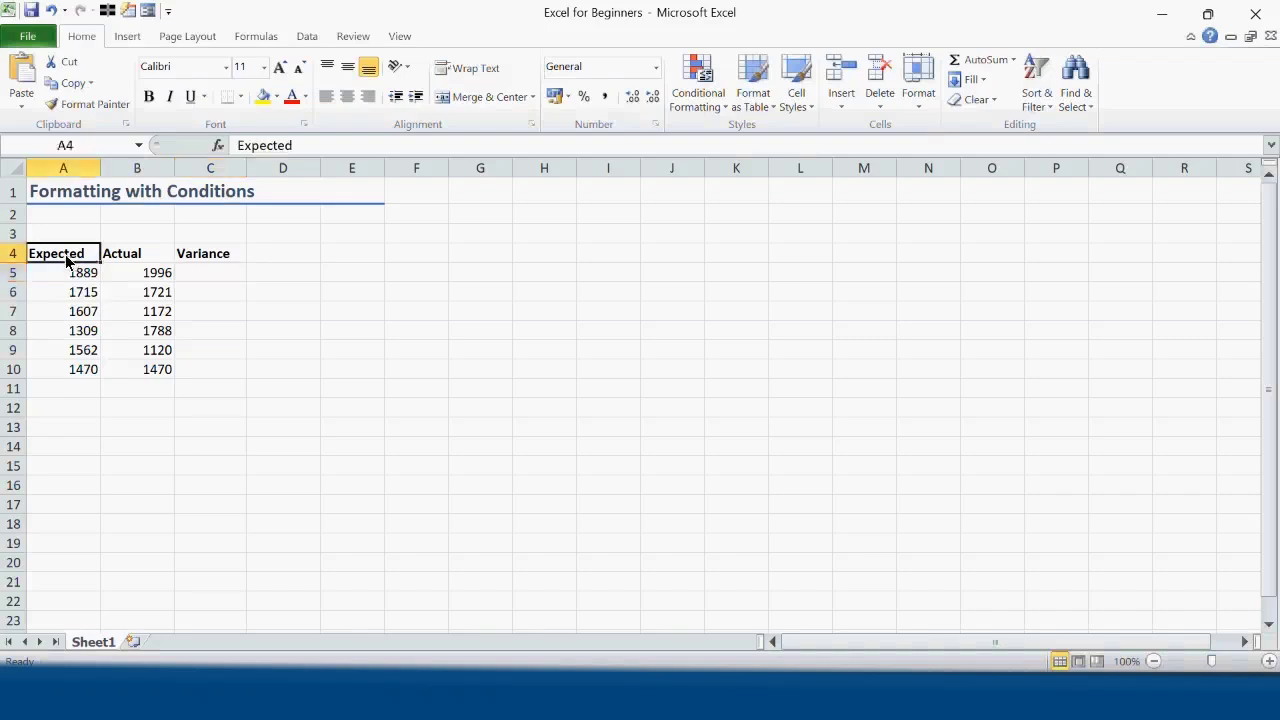
Calculate the variance in C5 with =A5-B5 and fill the formula down to C10.
drag(135, 255, 150, 370)
click(210, 273)
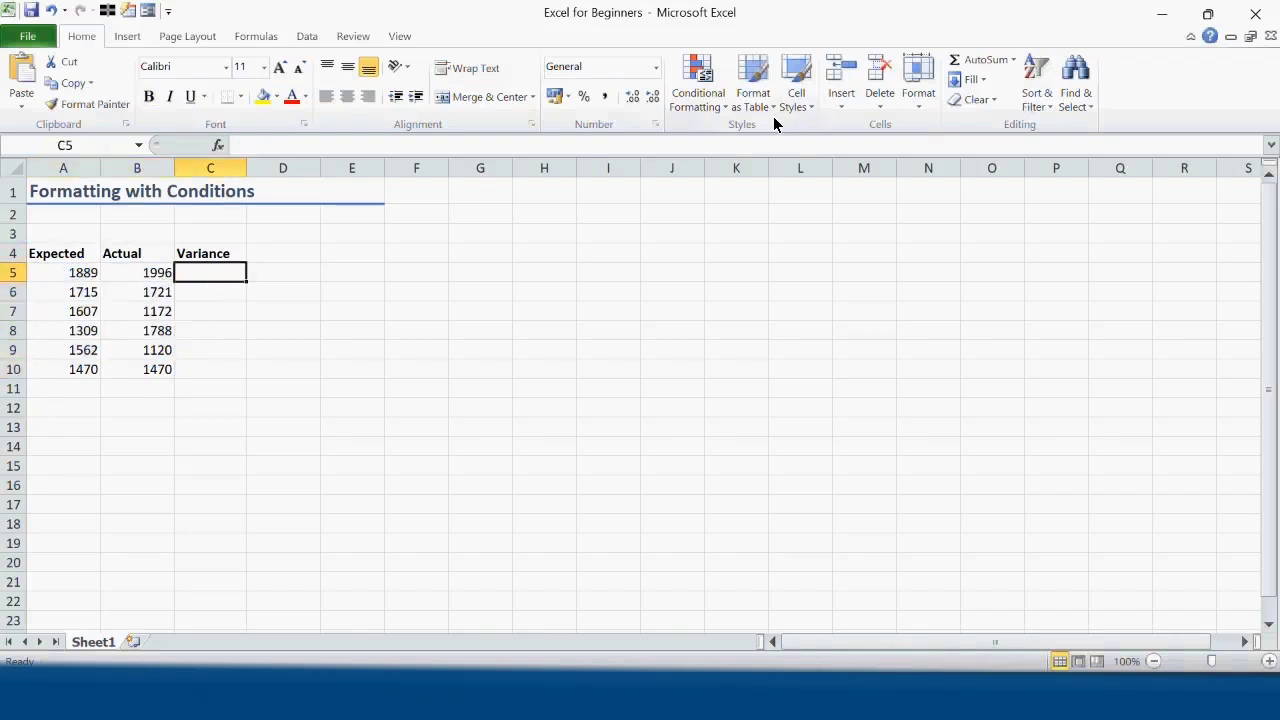
text(=A5)
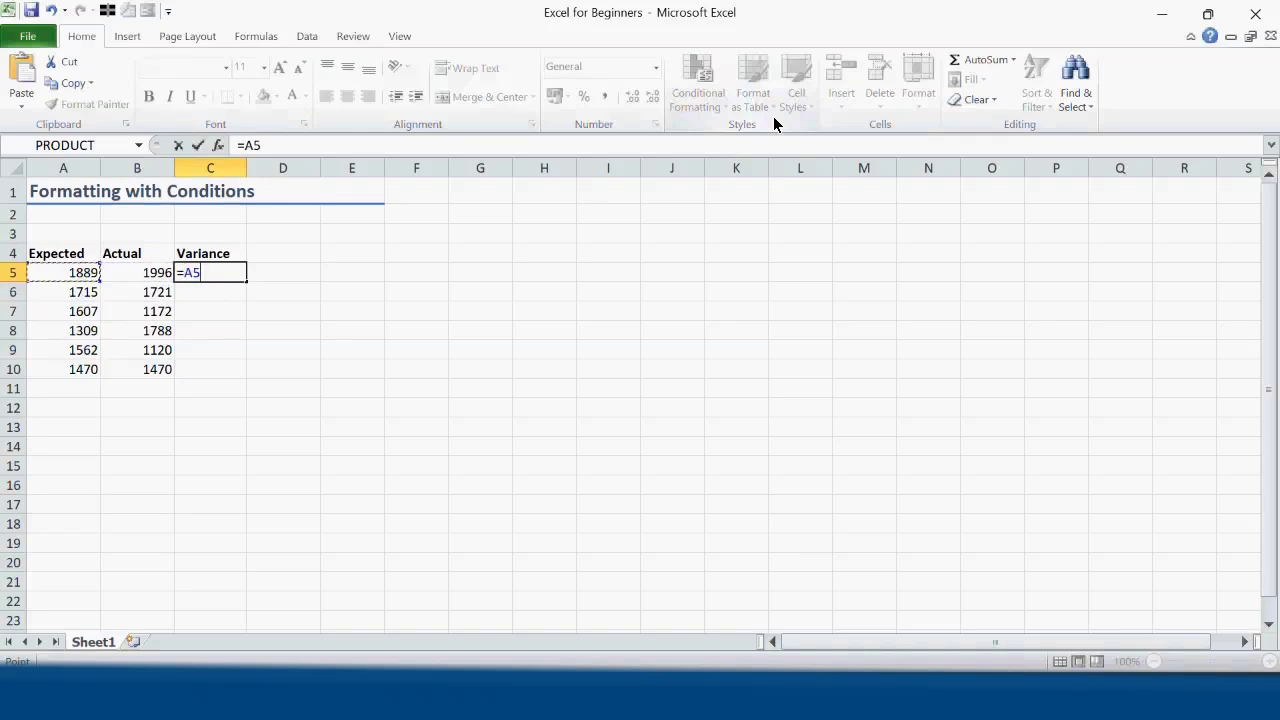
text(-B5)
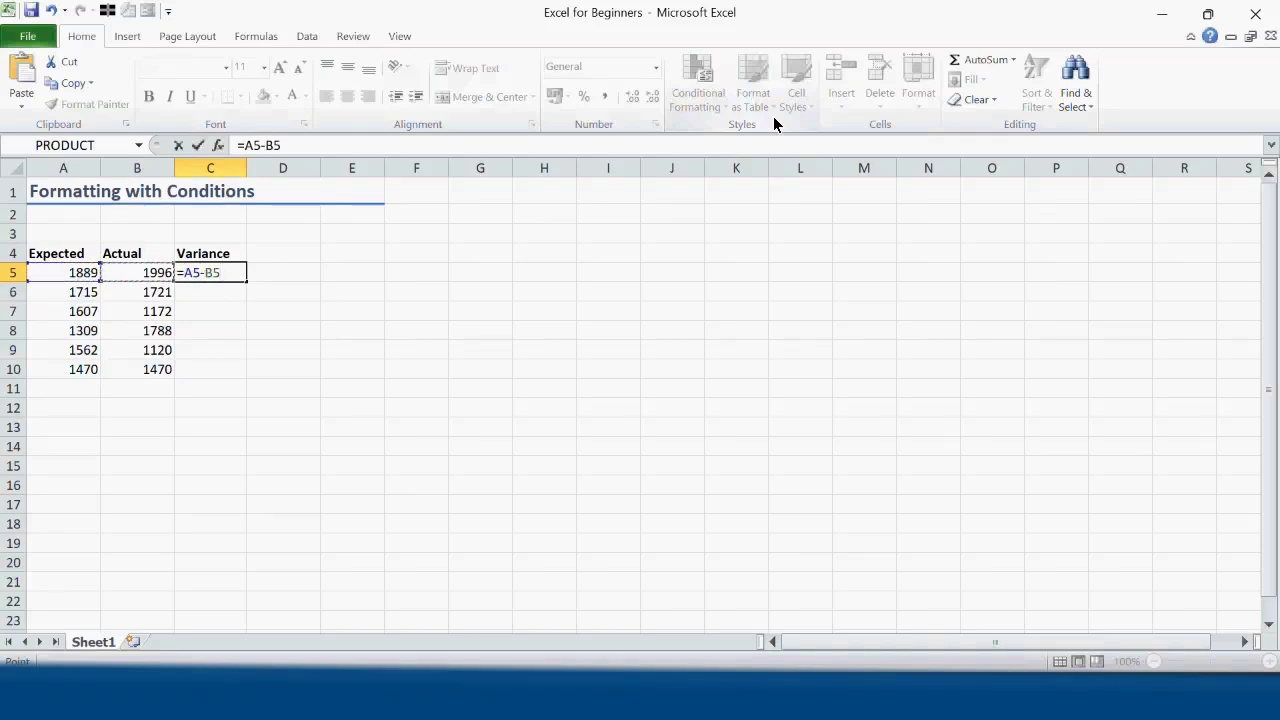
key(Return)
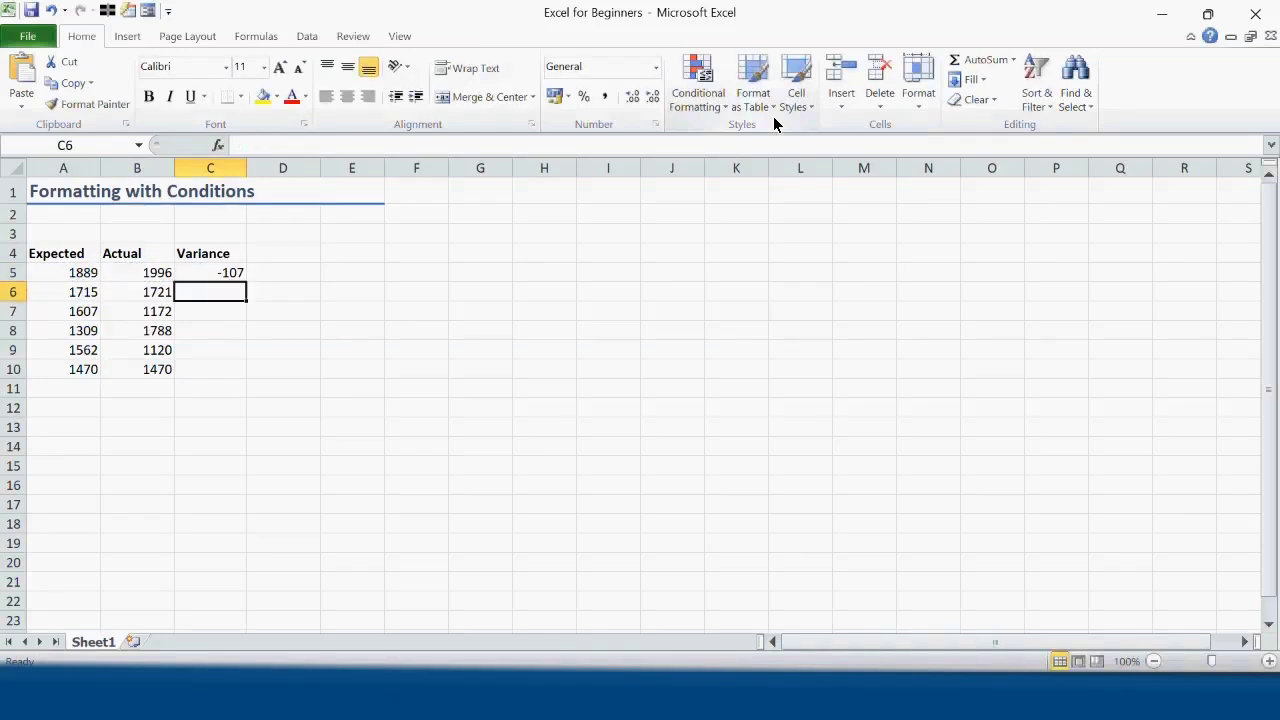
click(233, 277)
drag(245, 282, 237, 381)
Compare the Expected, Actual and Variance values in rows 5 and 9, and examine the signs of the variances in C5:C10.
click(70, 278)
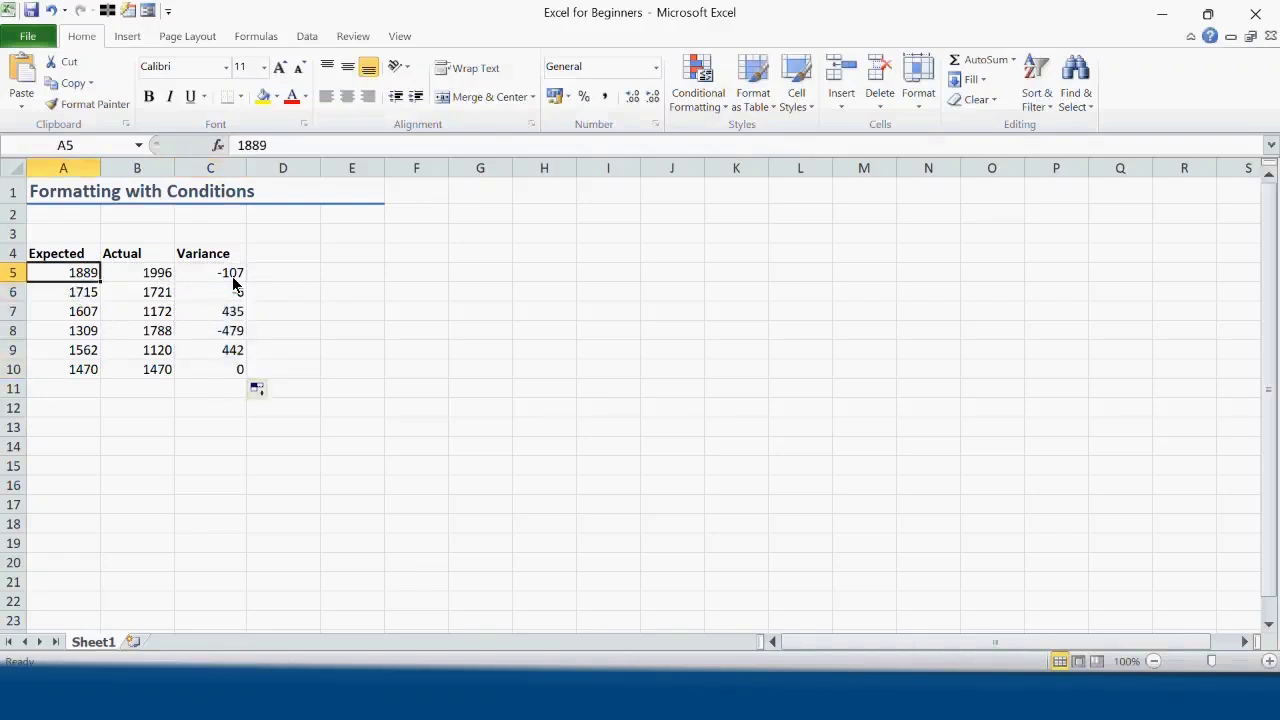
click(234, 280)
click(150, 280)
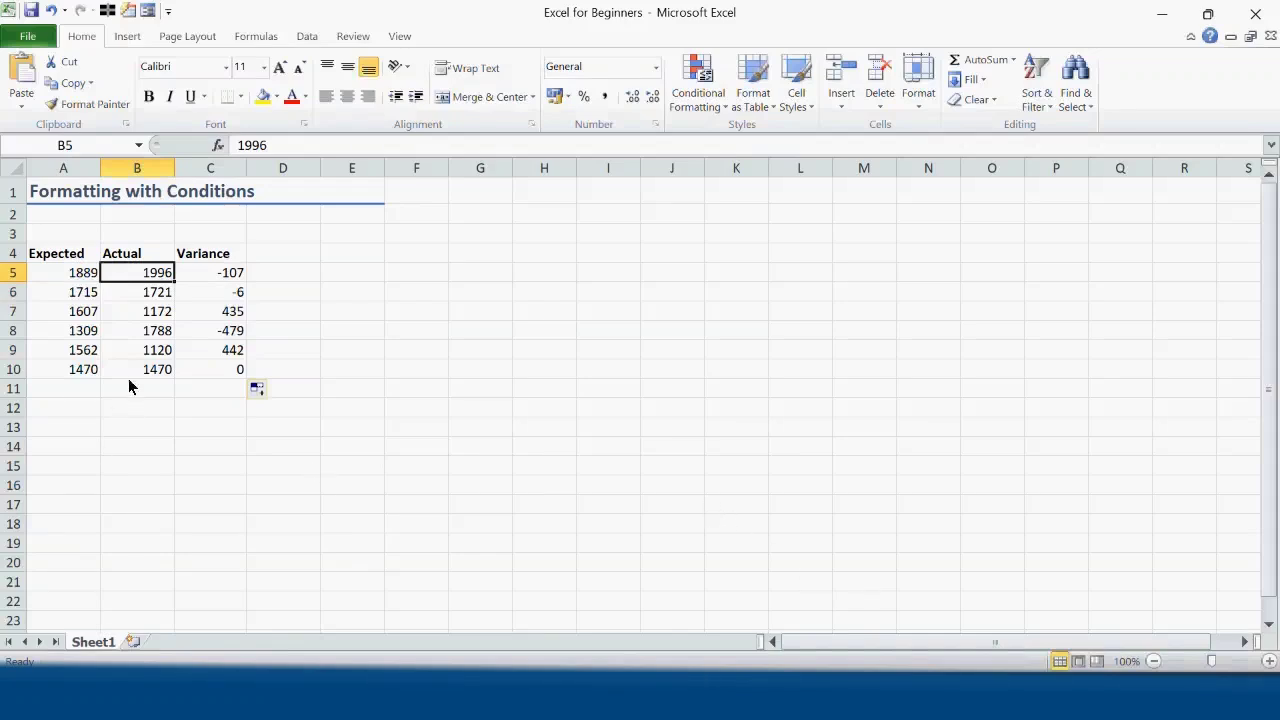
click(80, 352)
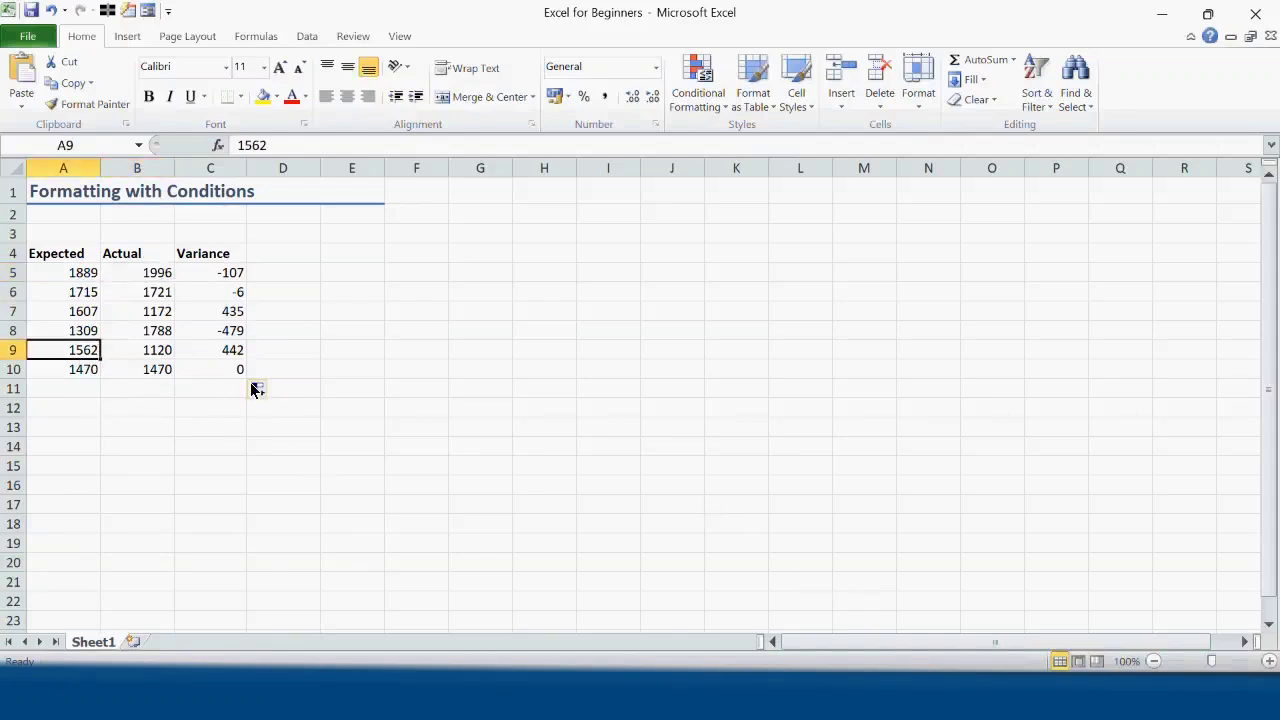
click(158, 352)
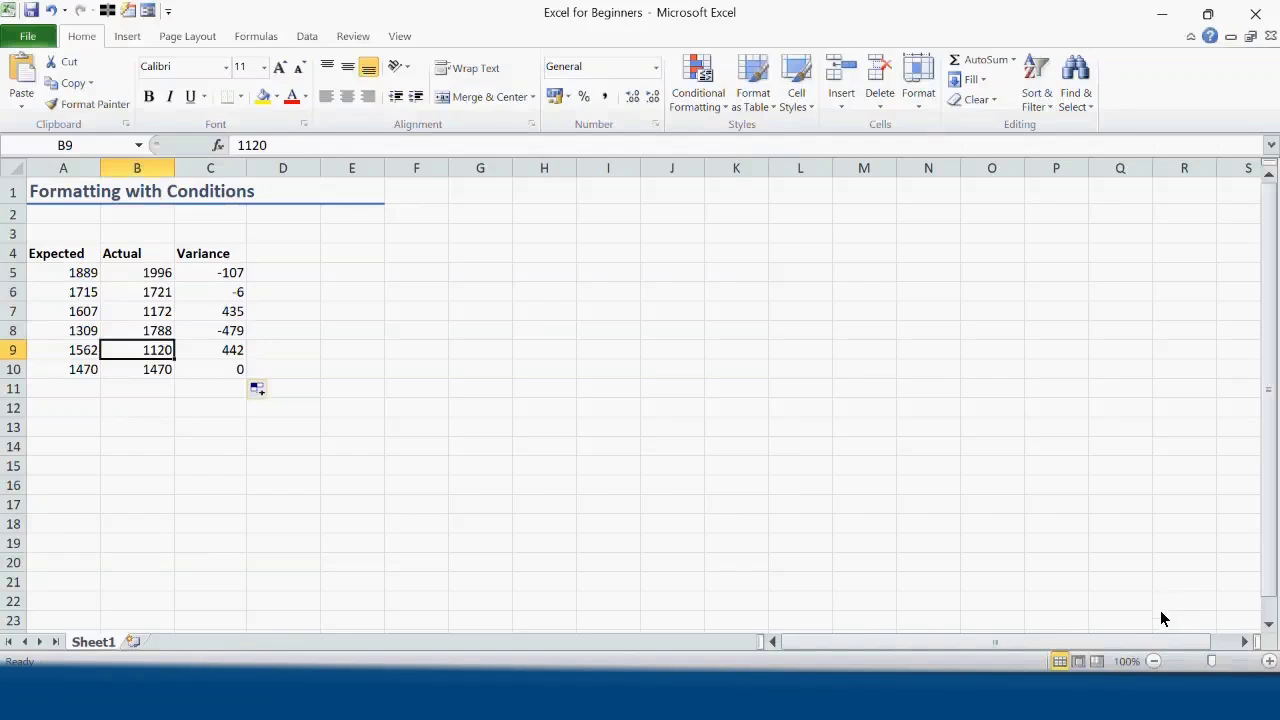
click(203, 351)
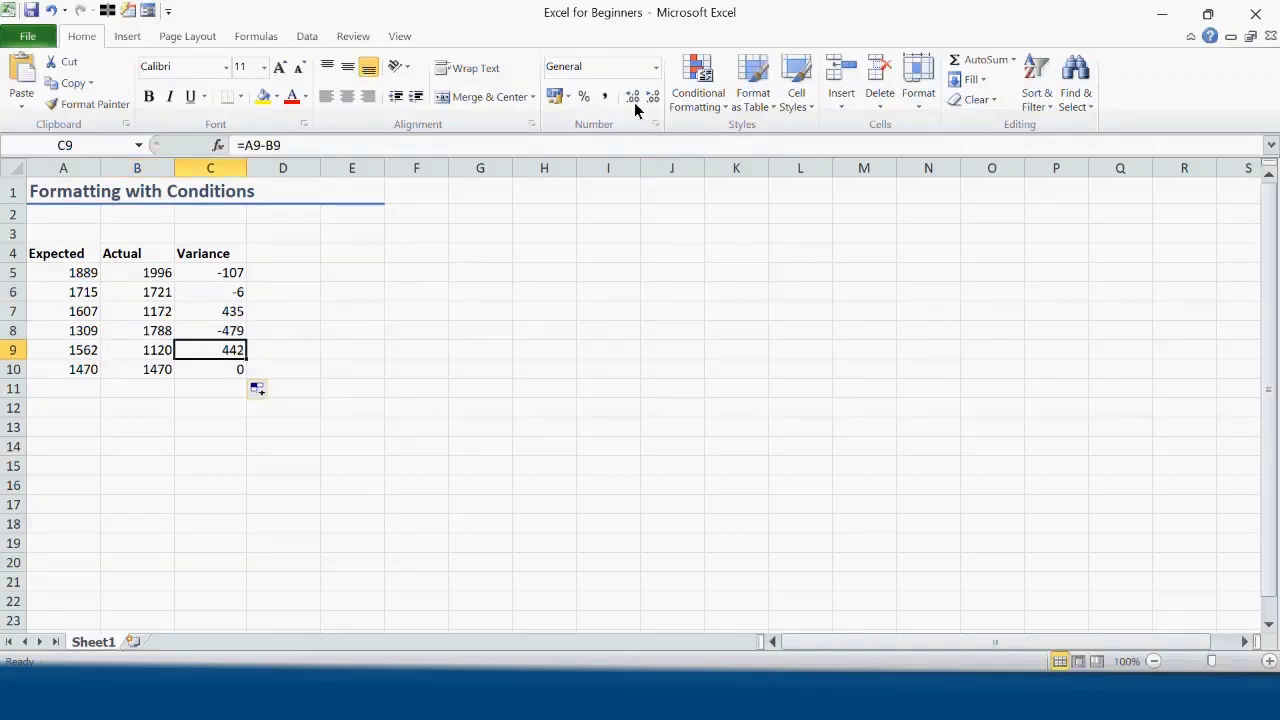
click(214, 270)
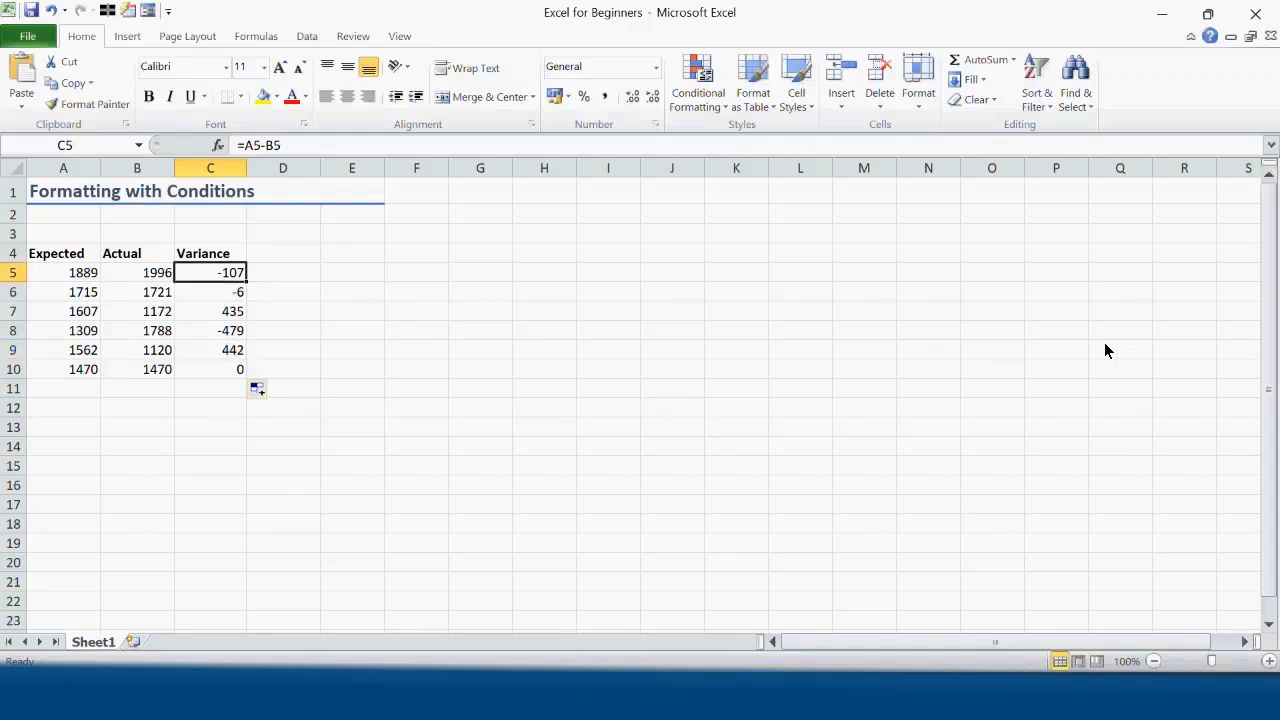
click(186, 350)
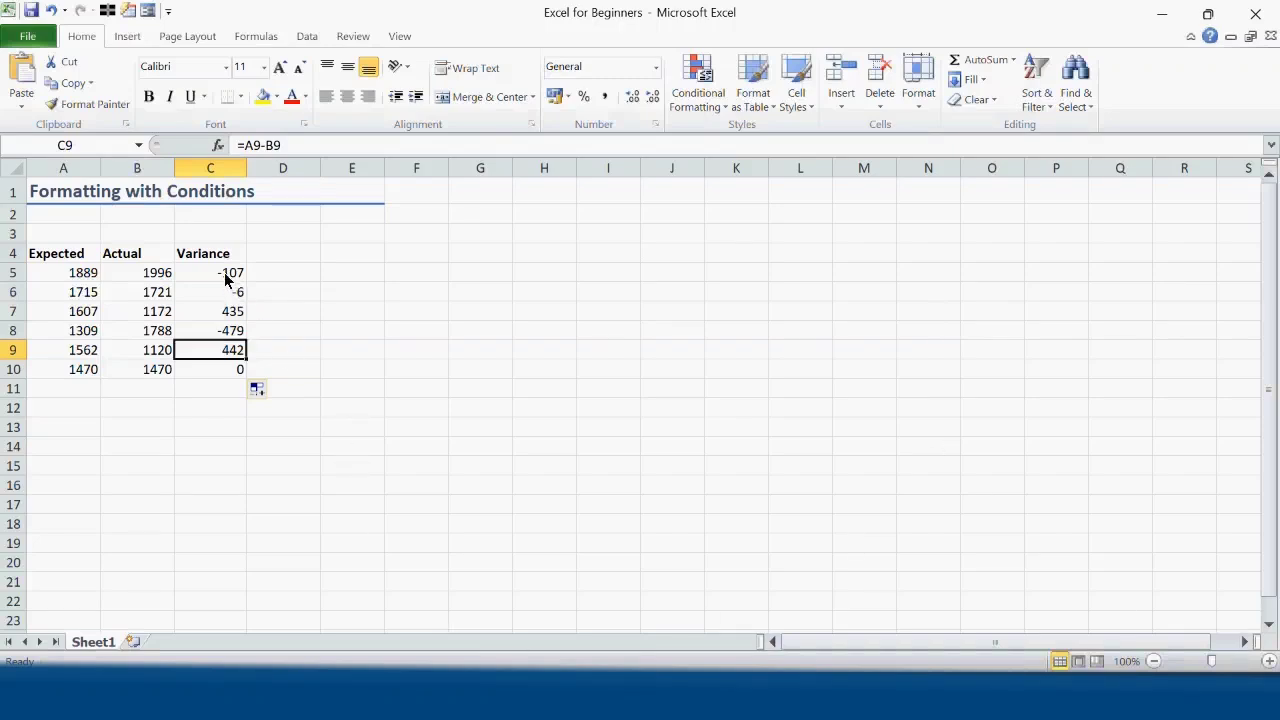
drag(229, 276, 212, 371)
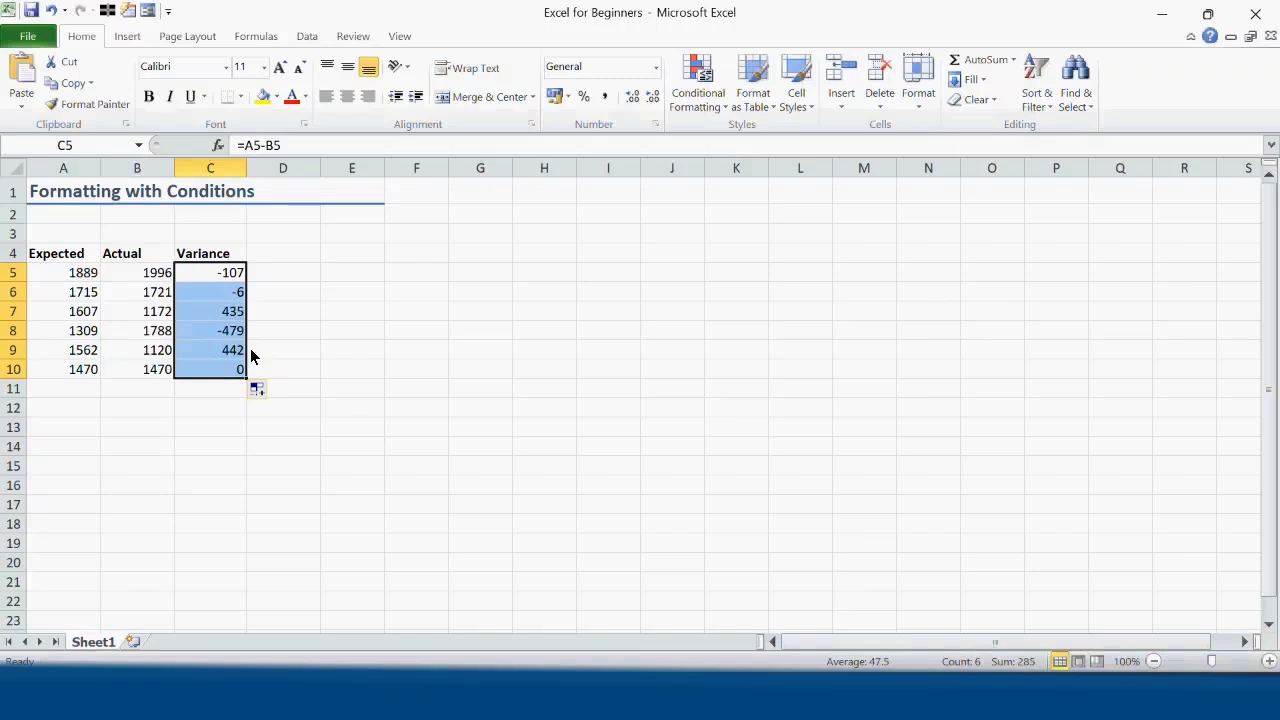
Enter the note "Positive; Negative; Zero" in cell E5.
click(352, 274)
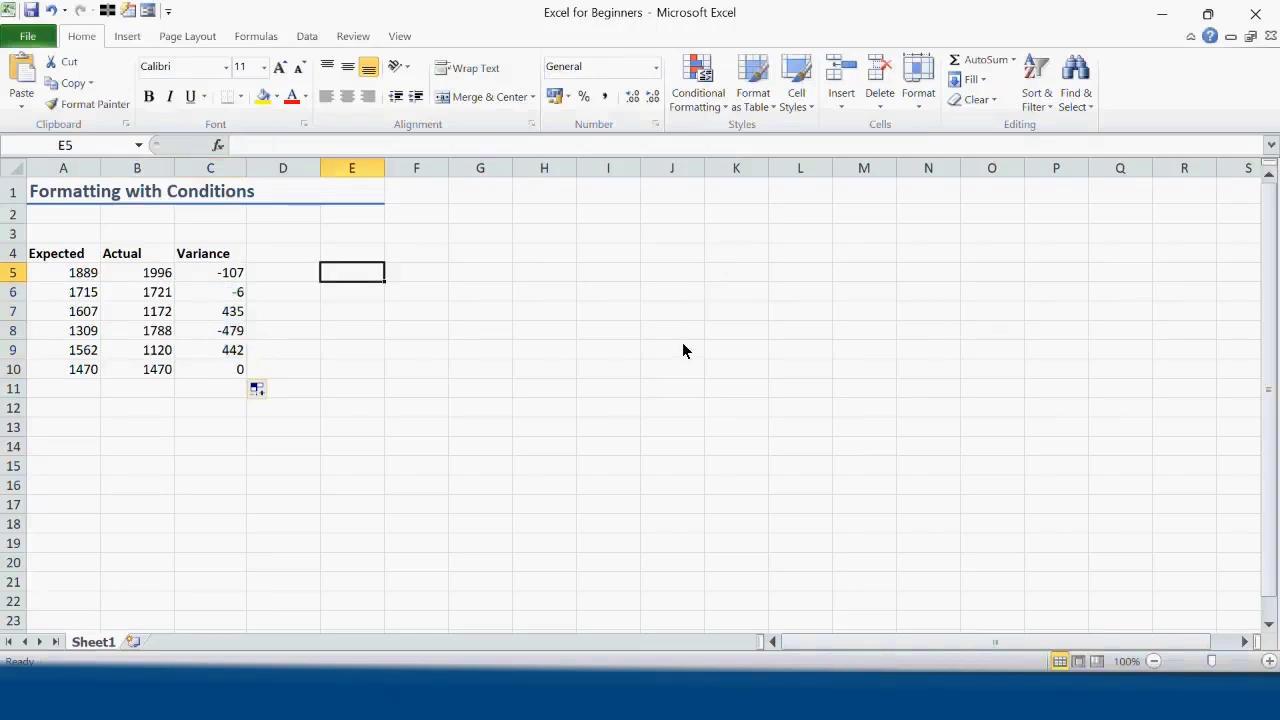
text(Po)
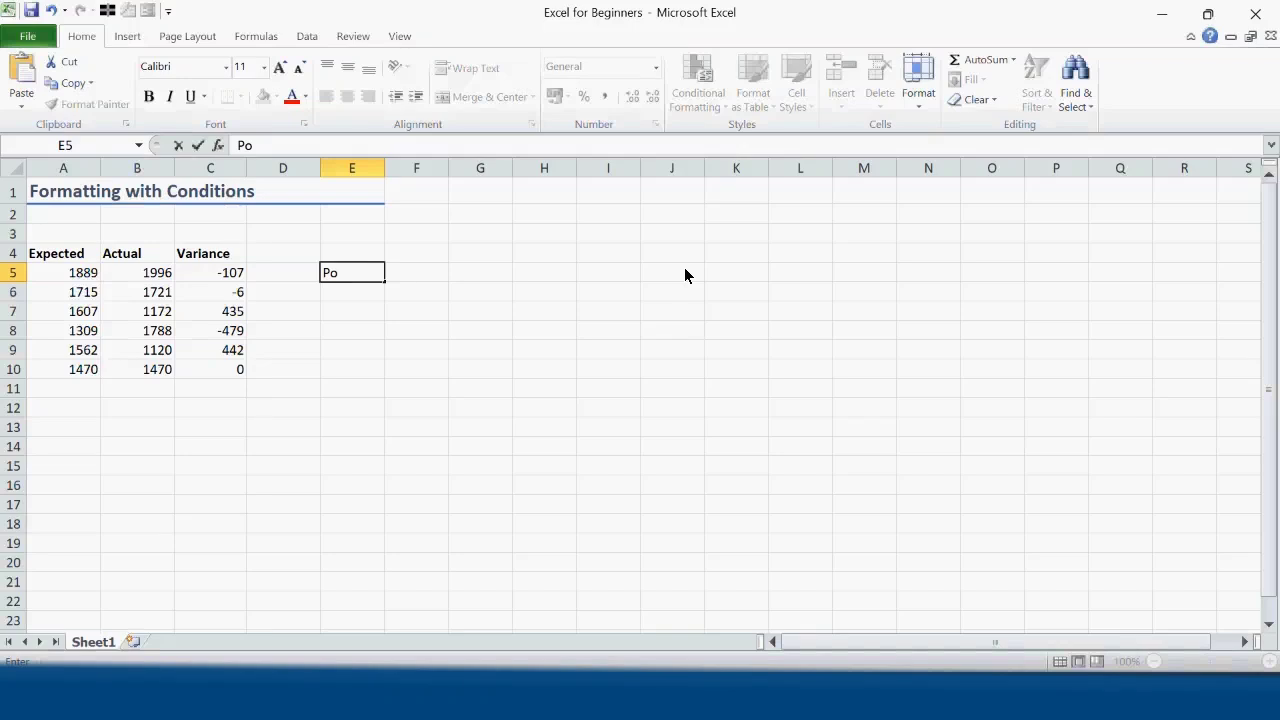
text(sitive; Negative)
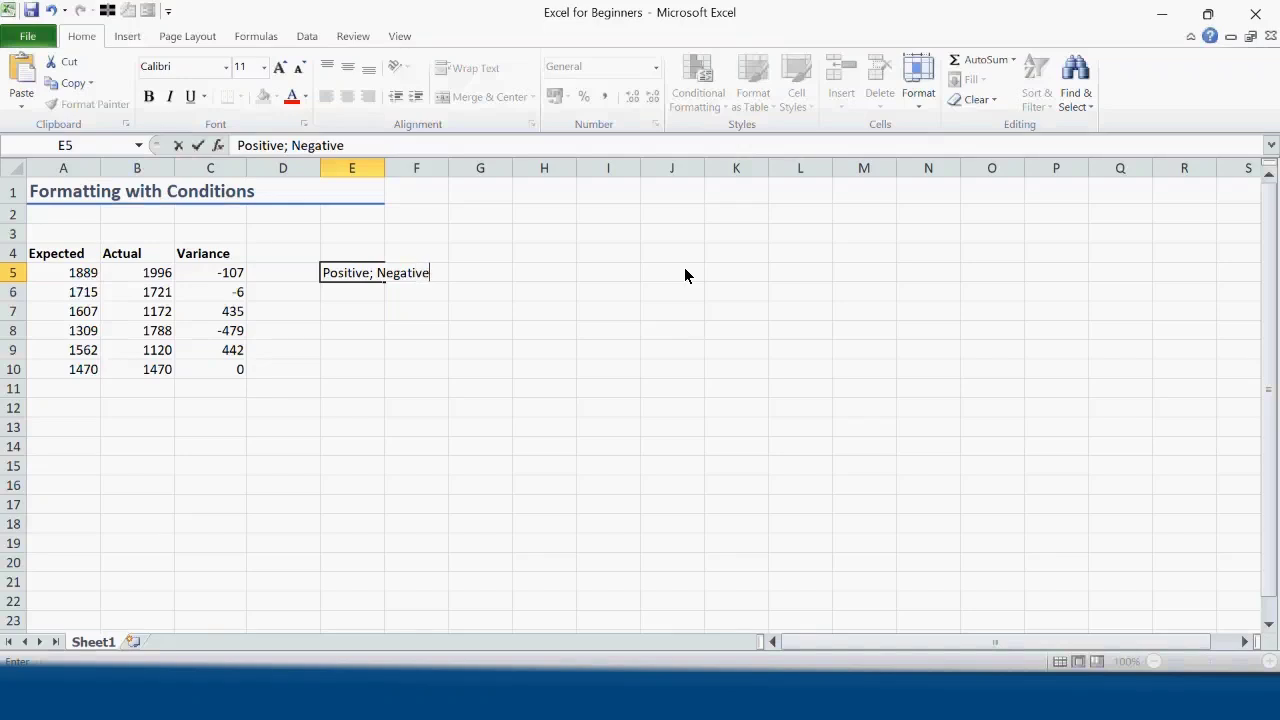
text(; Zero)
key(Return)
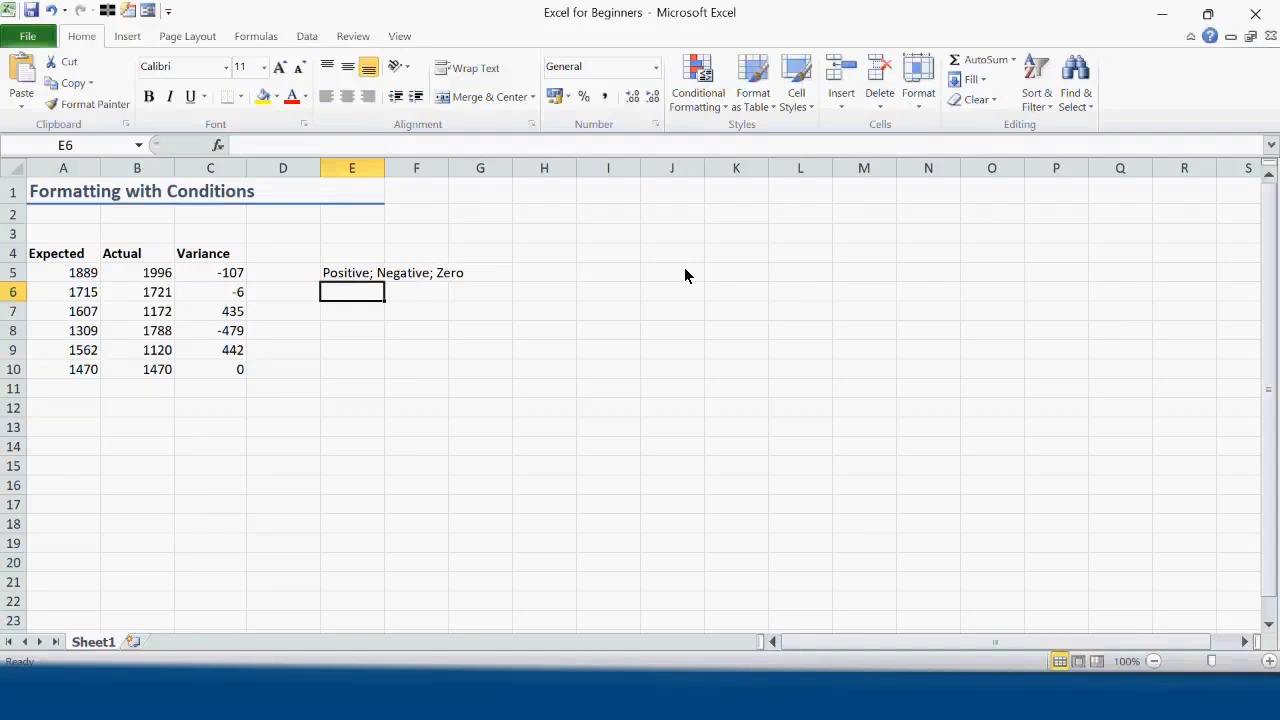
Set the font colour of cells A9:C9 to red.
click(232, 354)
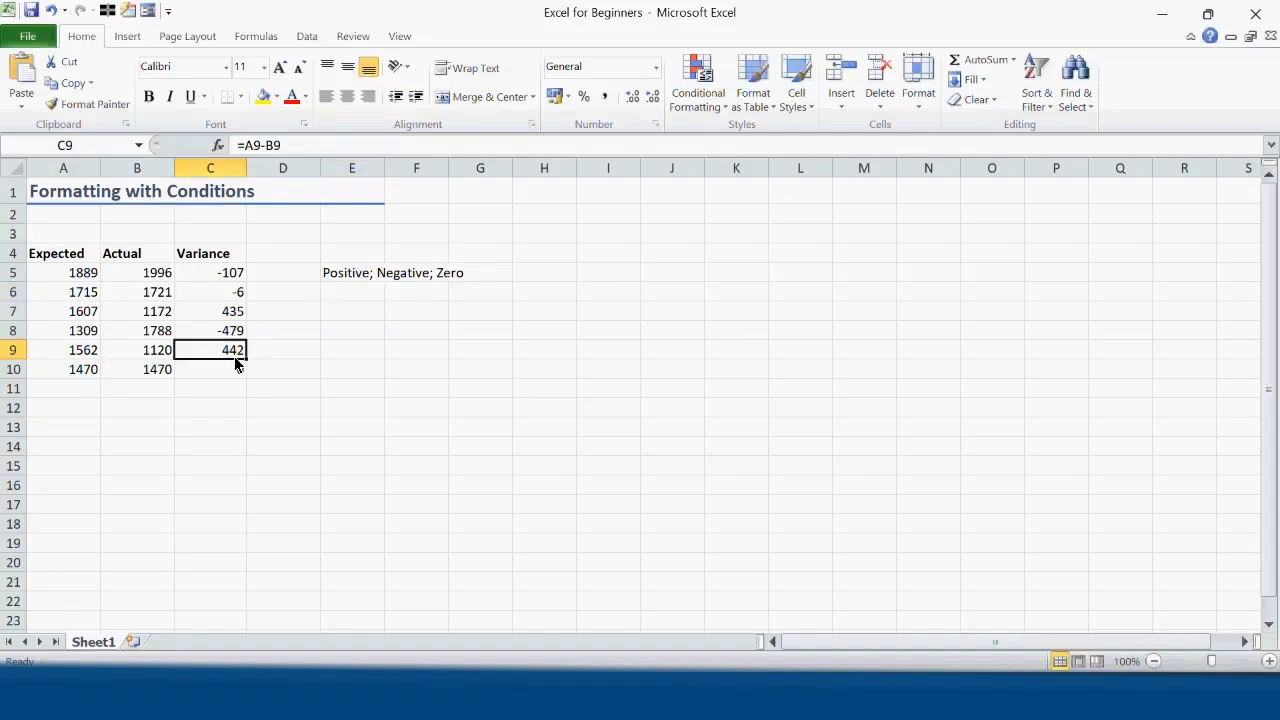
drag(96, 356, 212, 348)
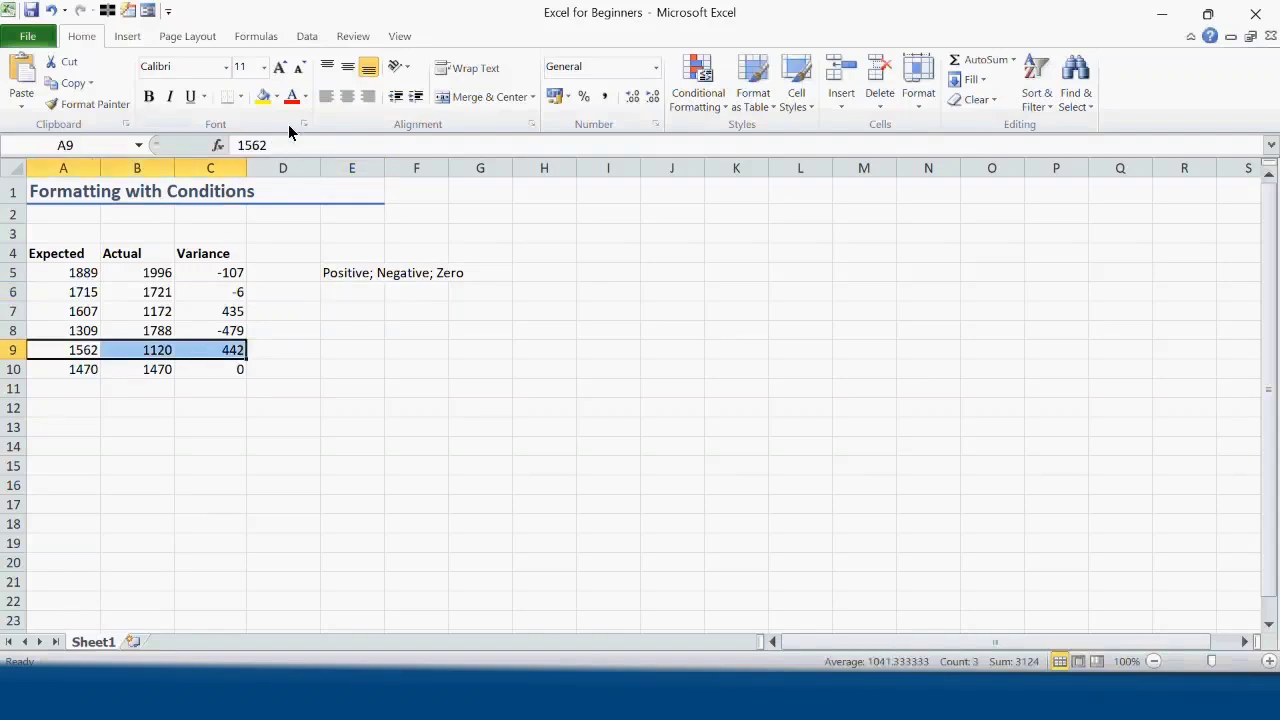
click(292, 96)
Enter the format code [Red]" Less"; [Green]" More";[Blue] "Match" as text in cell E6.
click(345, 294)
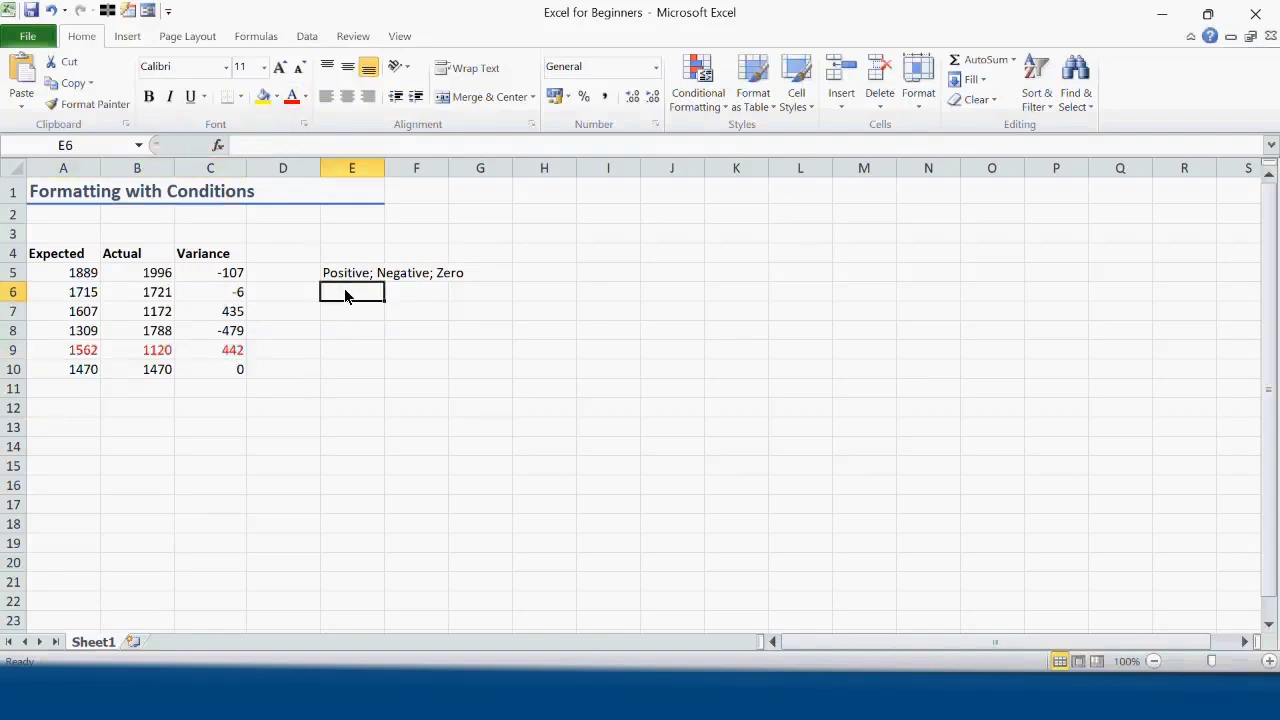
text([Red)
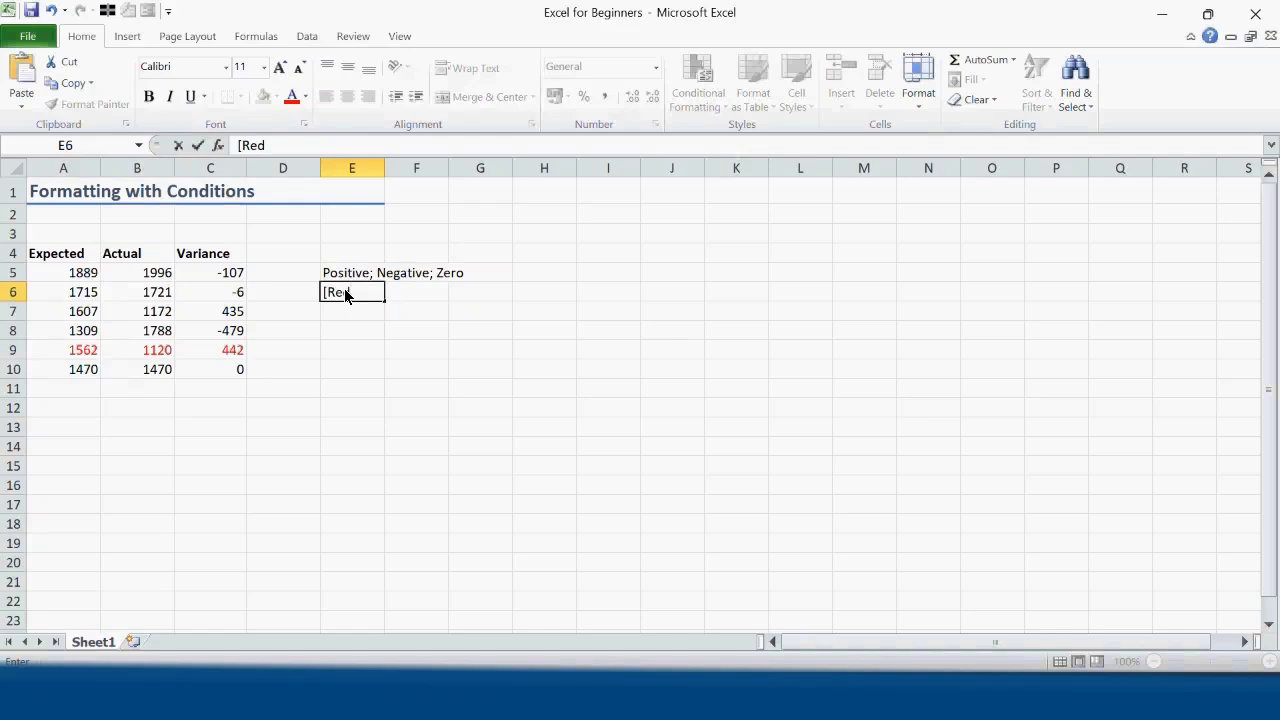
text(]" Less"; [G)
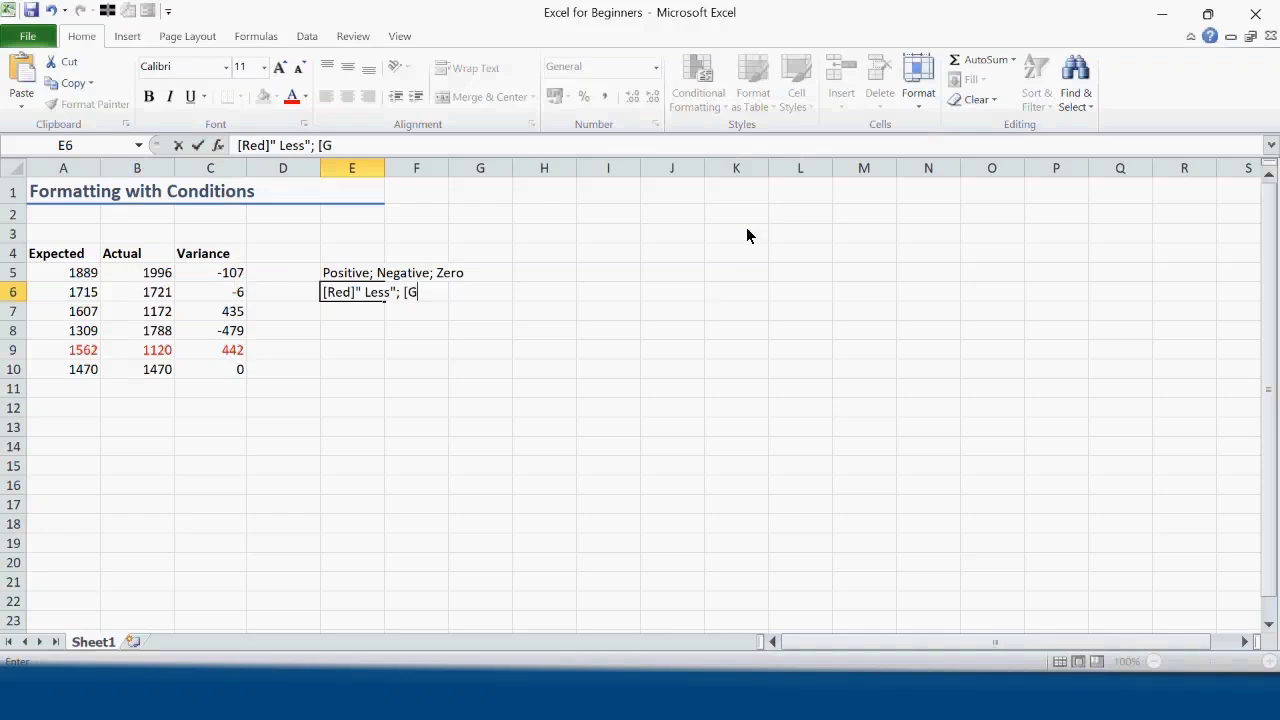
text(reen]" More")
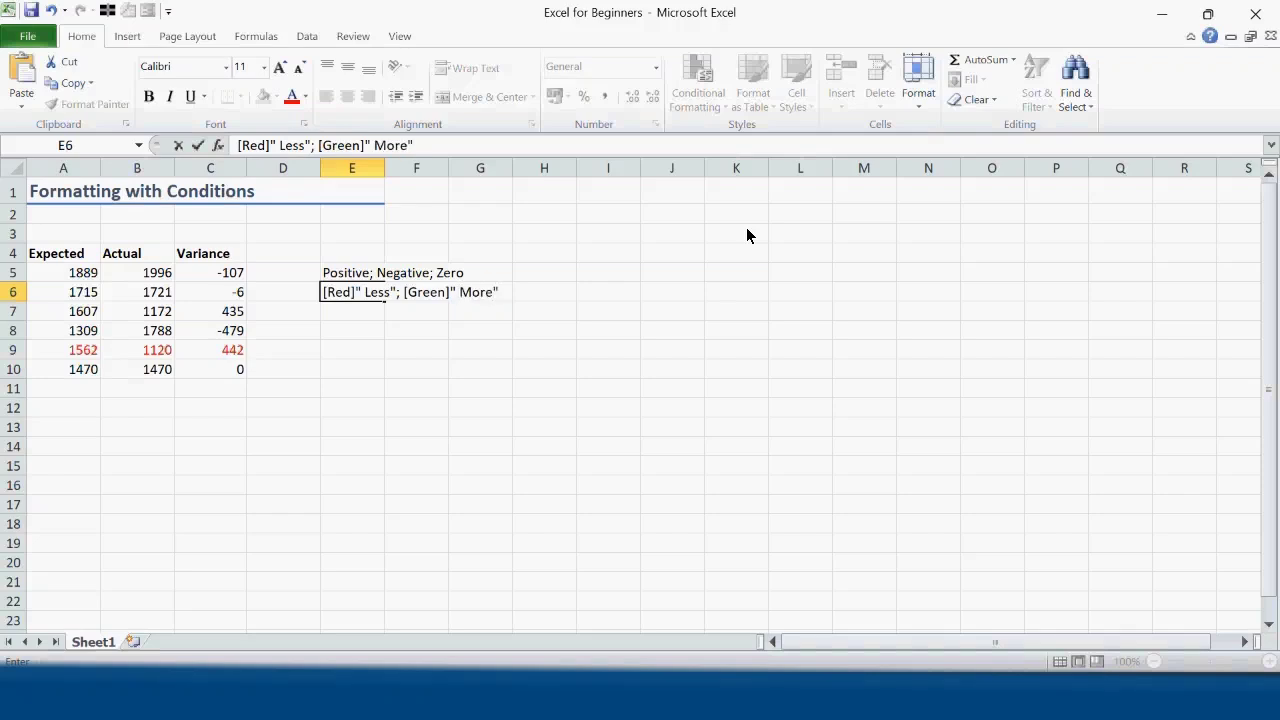
text(;[Blue] " Mat)
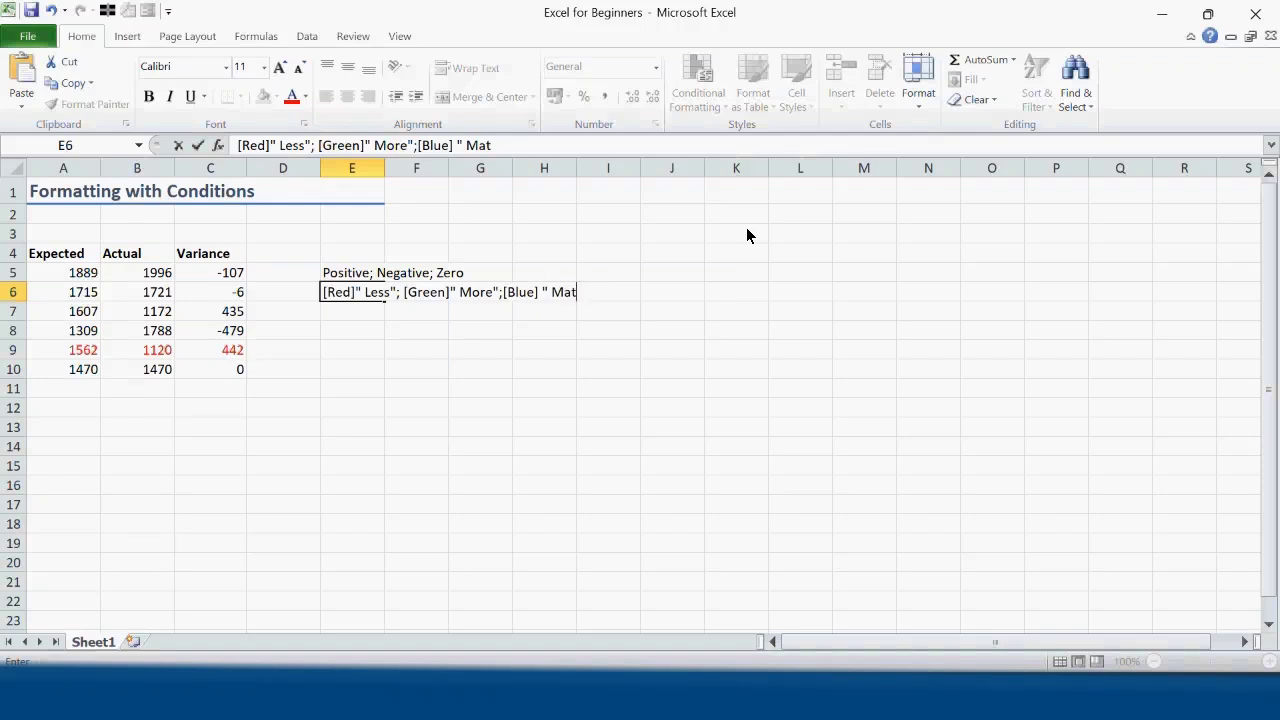
text(ch")
click(555, 292)
key(BackSpace)
key(Return)
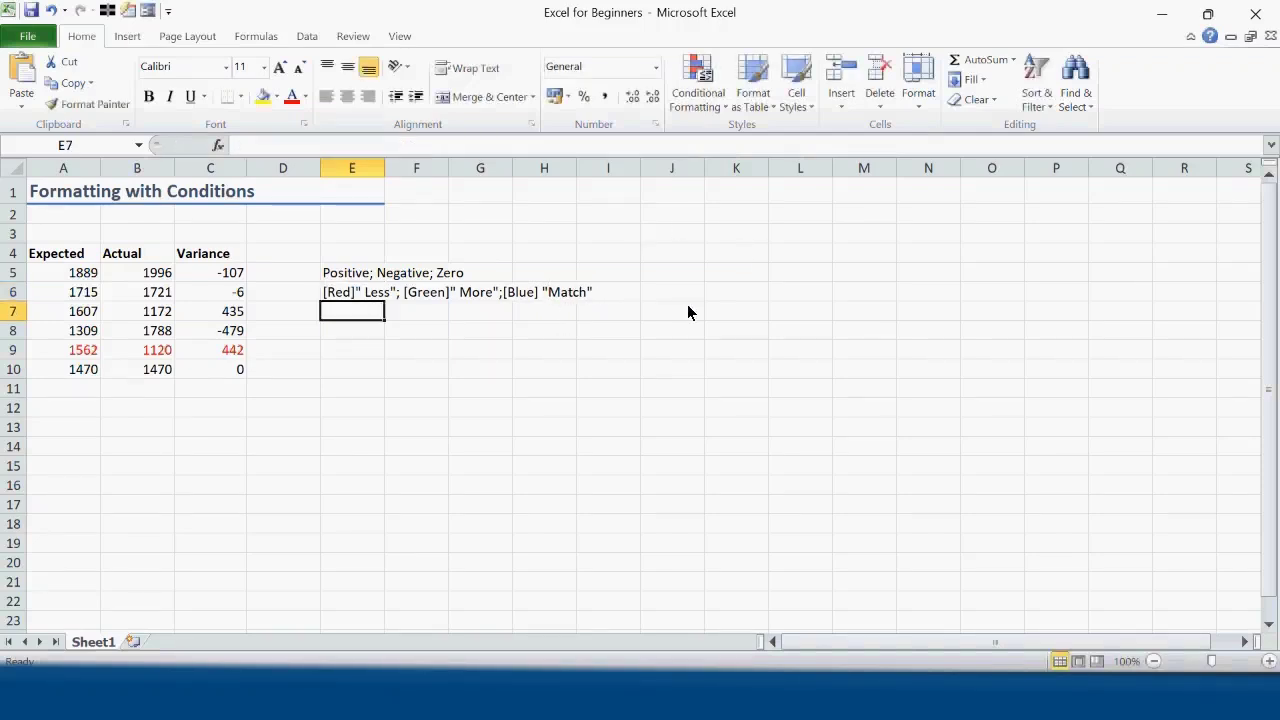
Copy the whole format code text from cell E6.
click(335, 298)
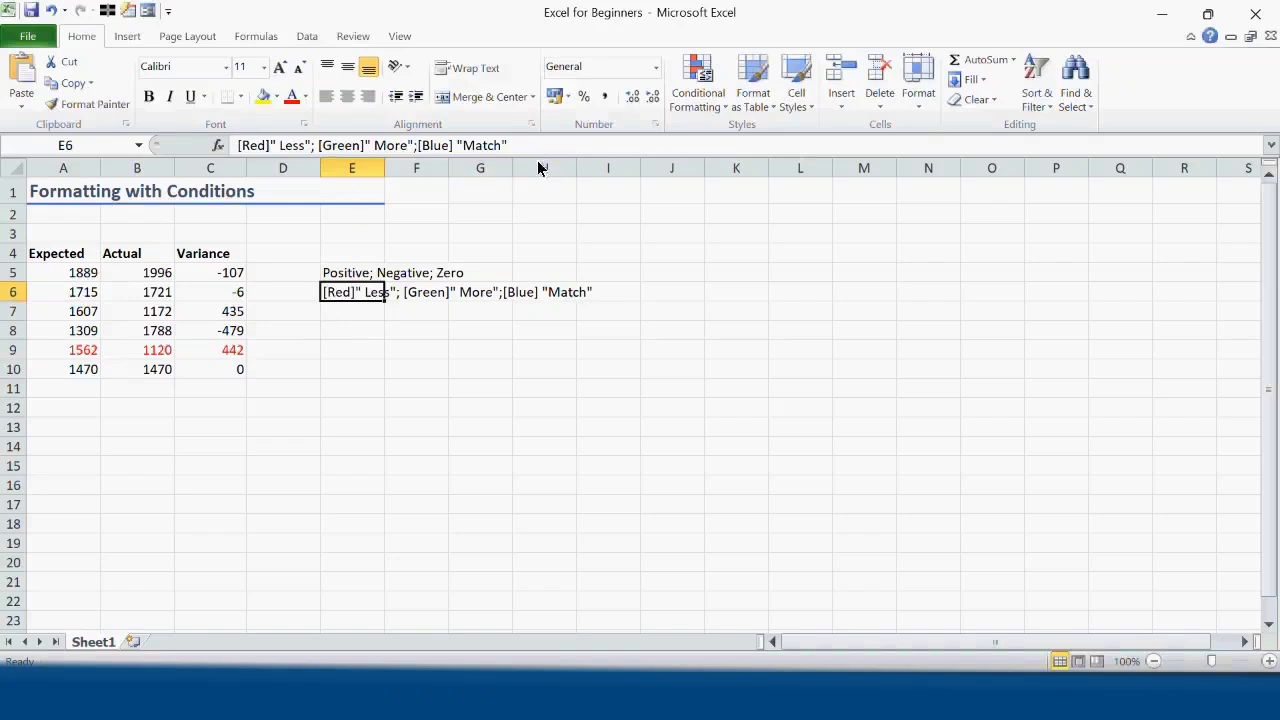
drag(512, 147, 4, 77)
key(ctrl+c)
key(Tab)
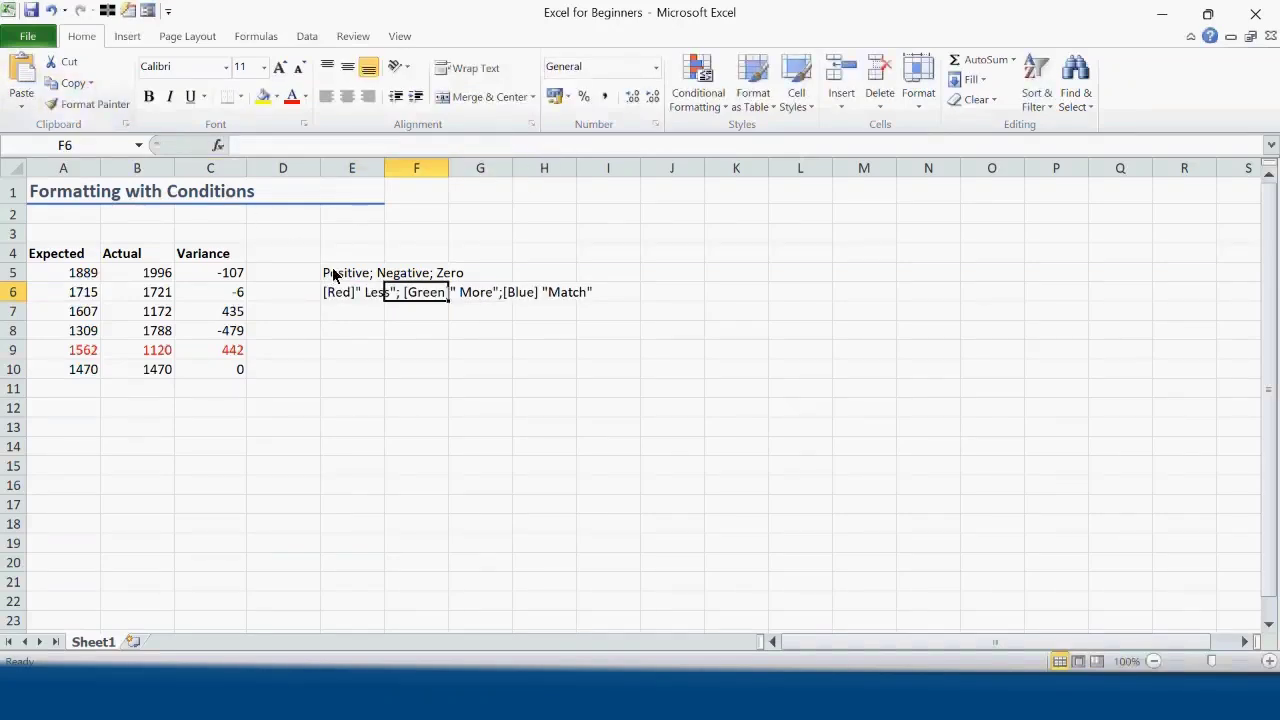
Apply the copied code as a custom number format to C5 and fill the cell down to C10.
click(228, 278)
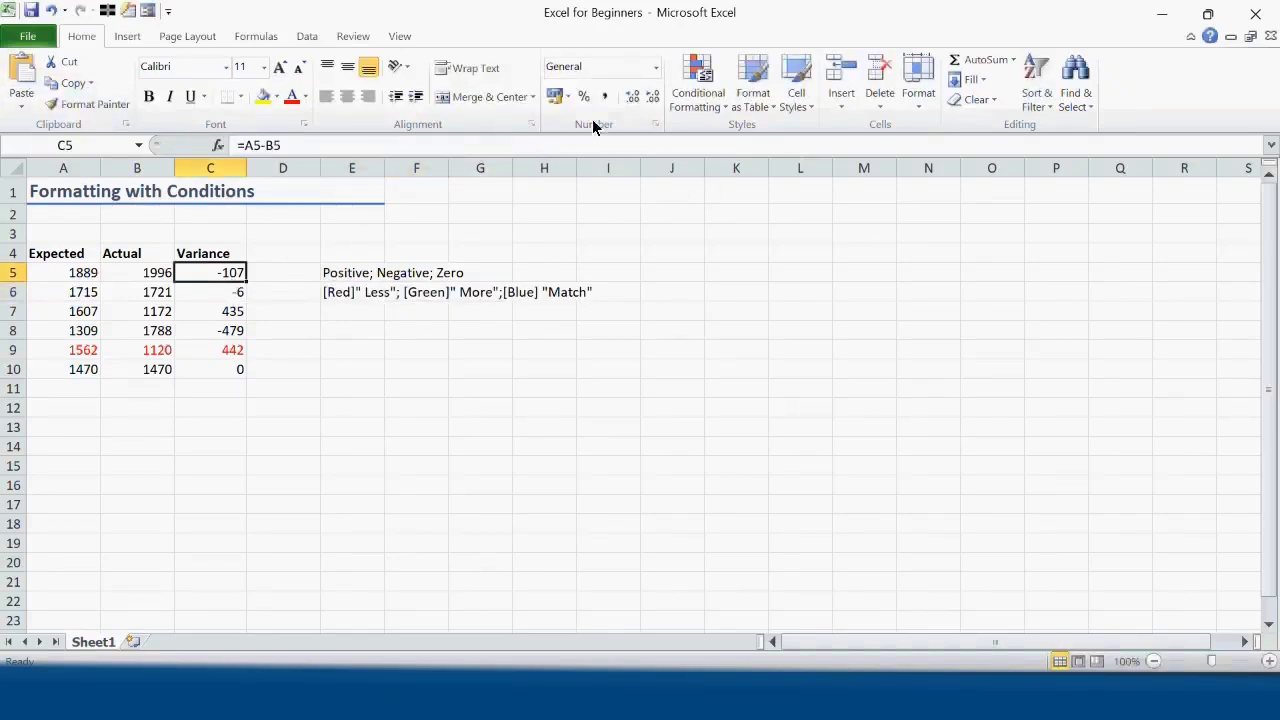
click(656, 68)
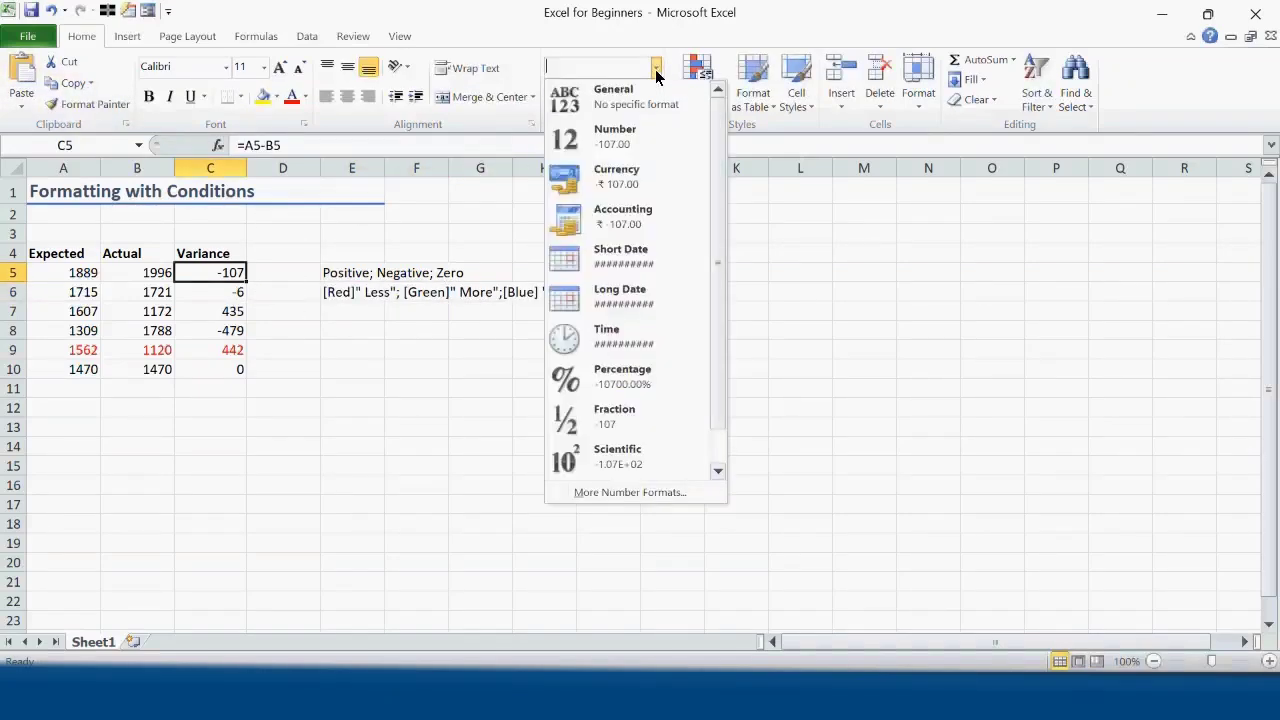
click(649, 492)
click(775, 378)
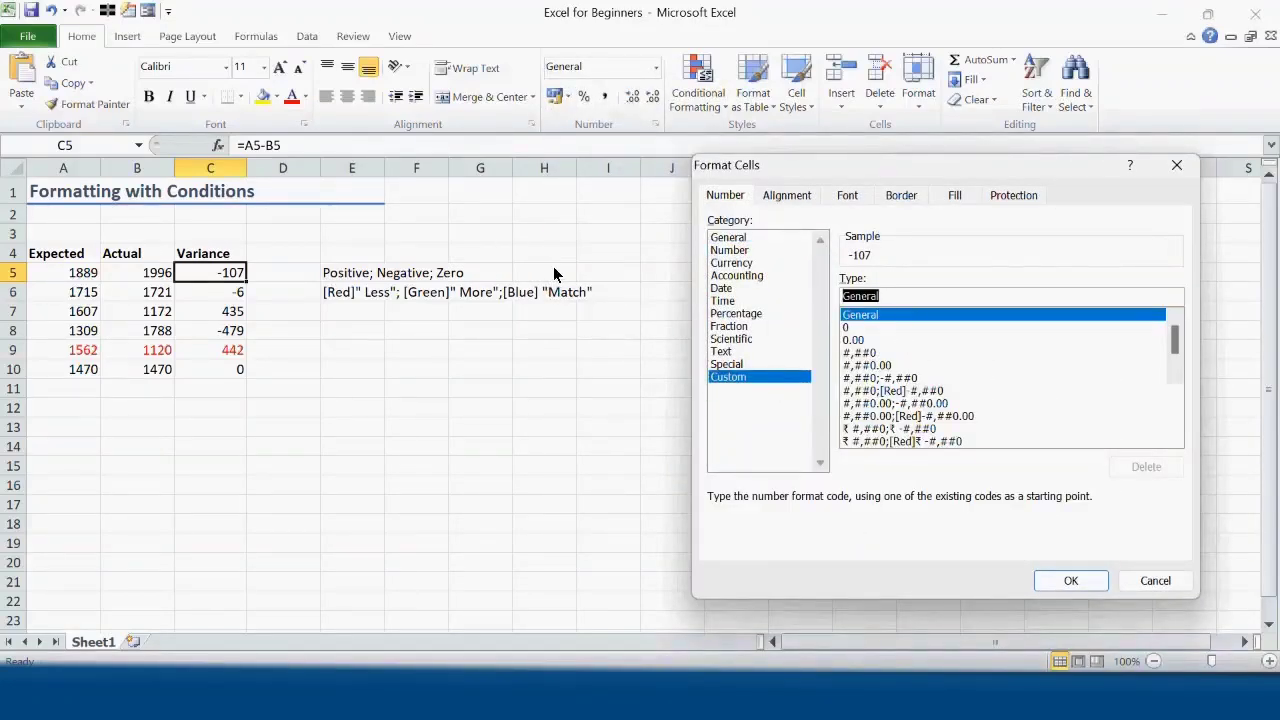
key(ctrl+v)
click(1071, 581)
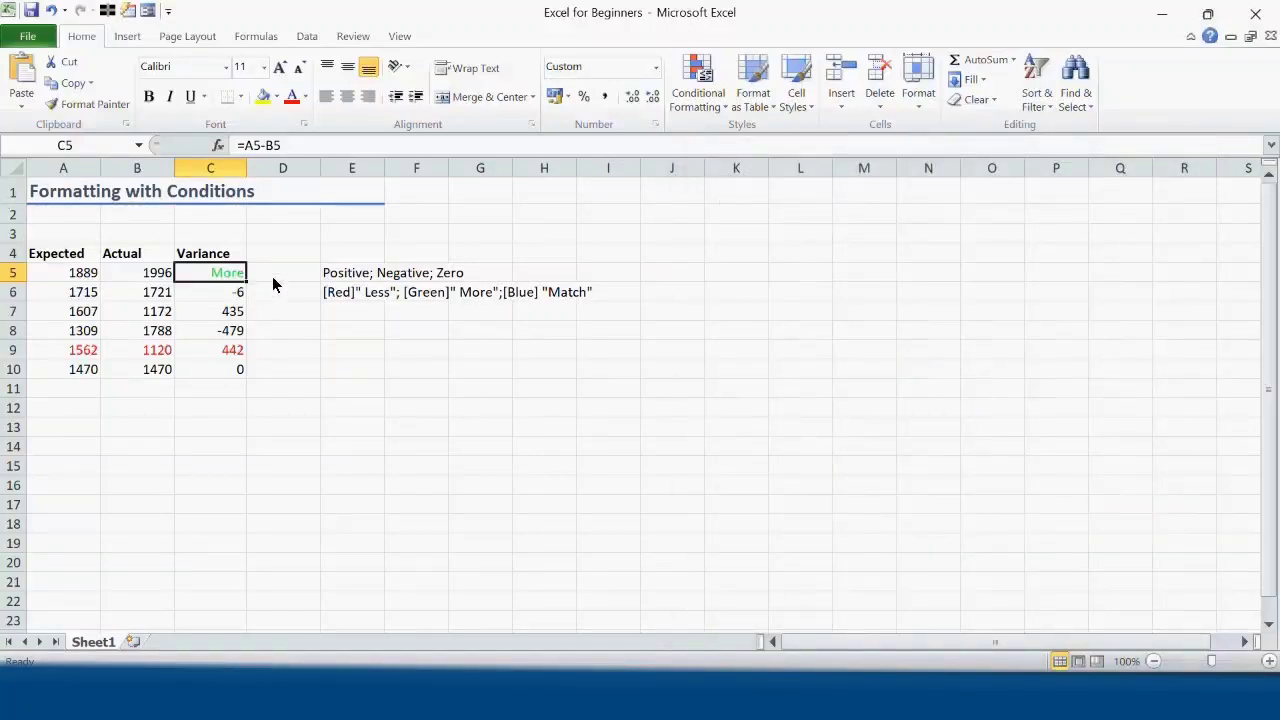
drag(245, 282, 246, 384)
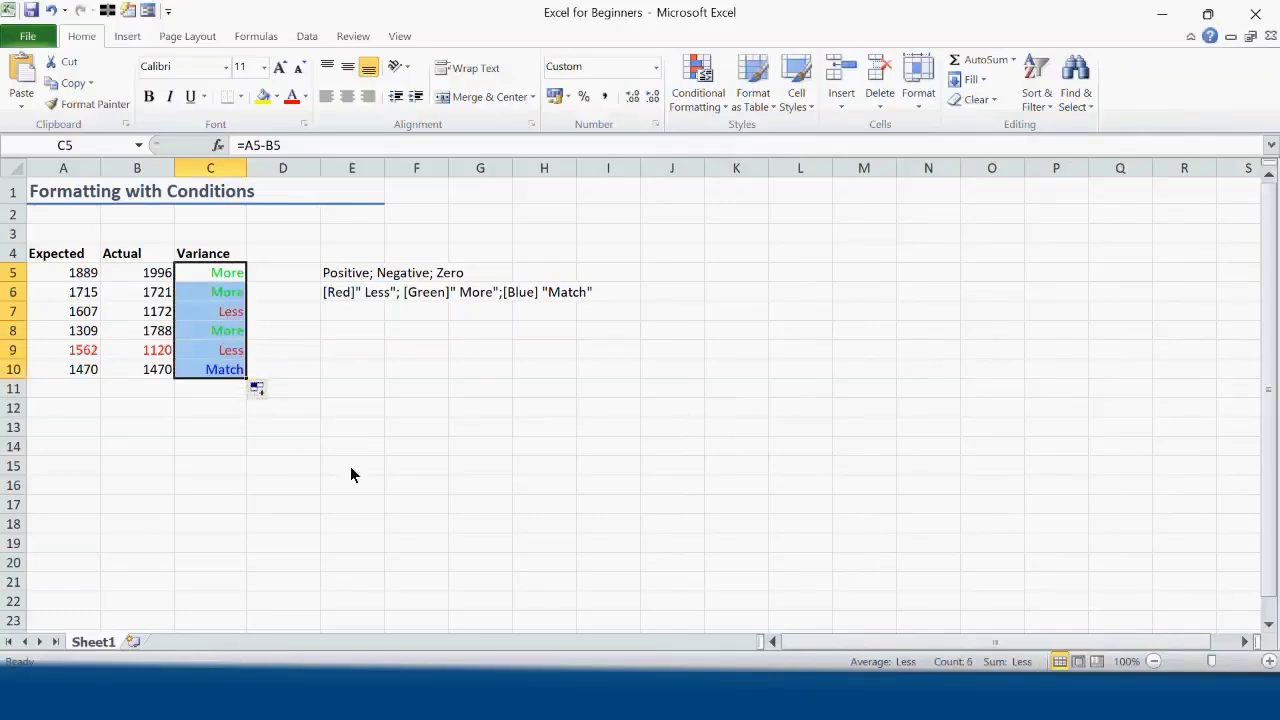
click(238, 277)
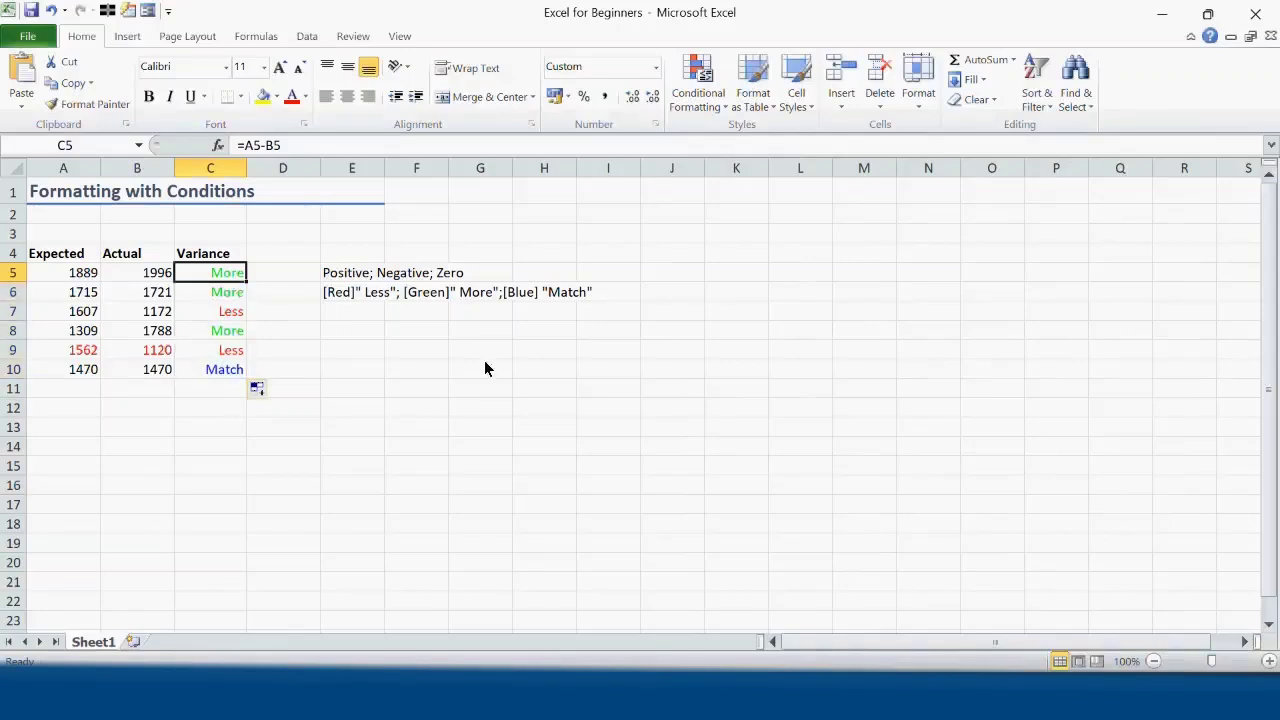
Paste the format code into cell E7 and edit it to [Red]0" Less"; [Green]0" More";[Blue] "Match".
click(342, 309)
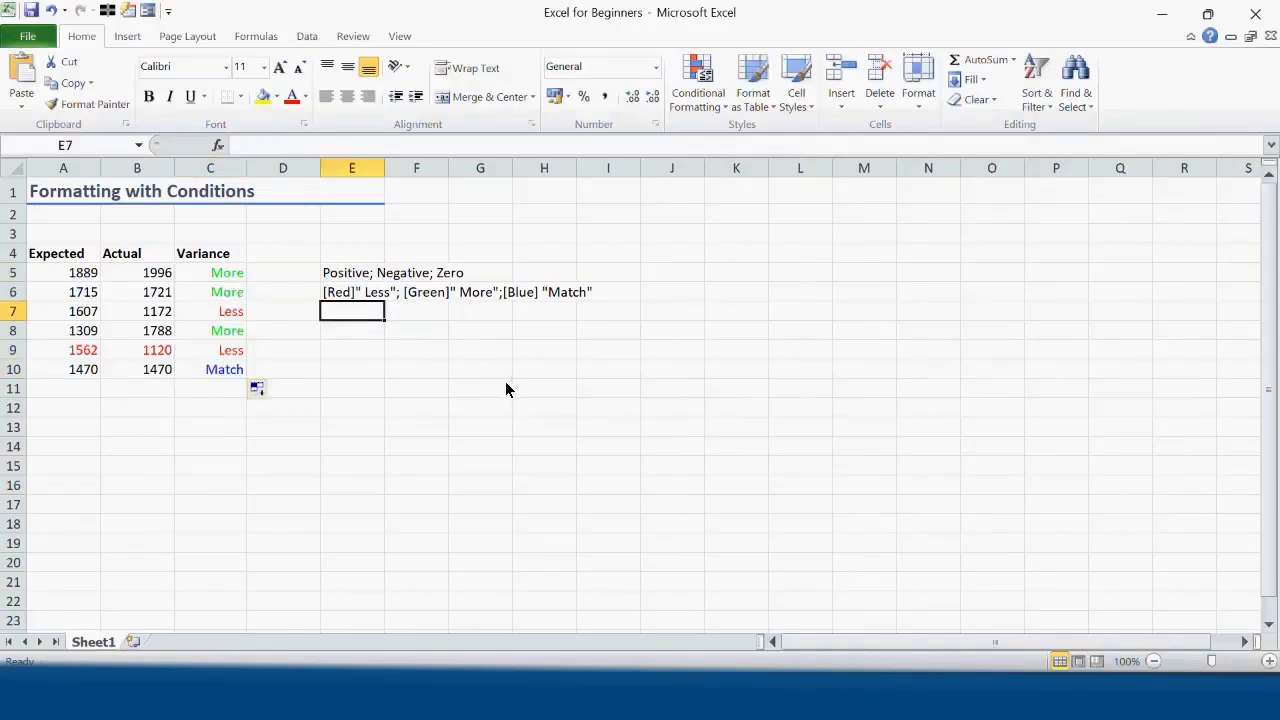
key(ctrl+v)
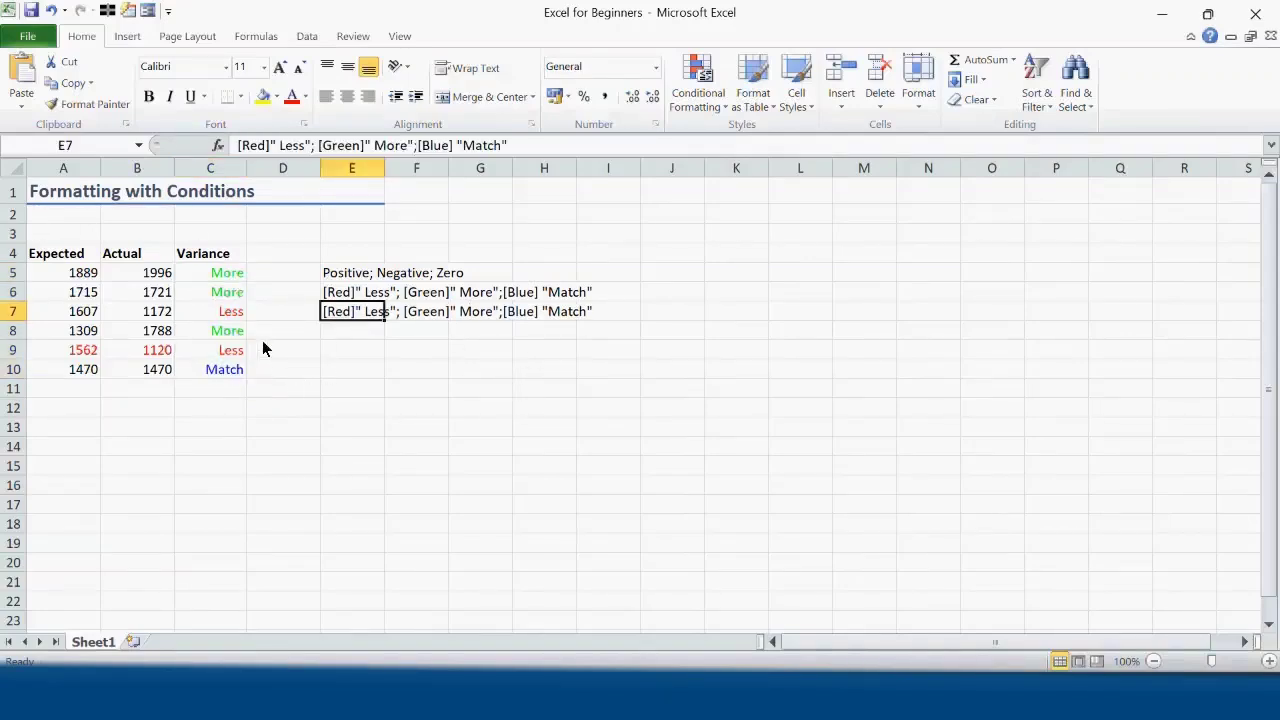
click(270, 145)
text(0)
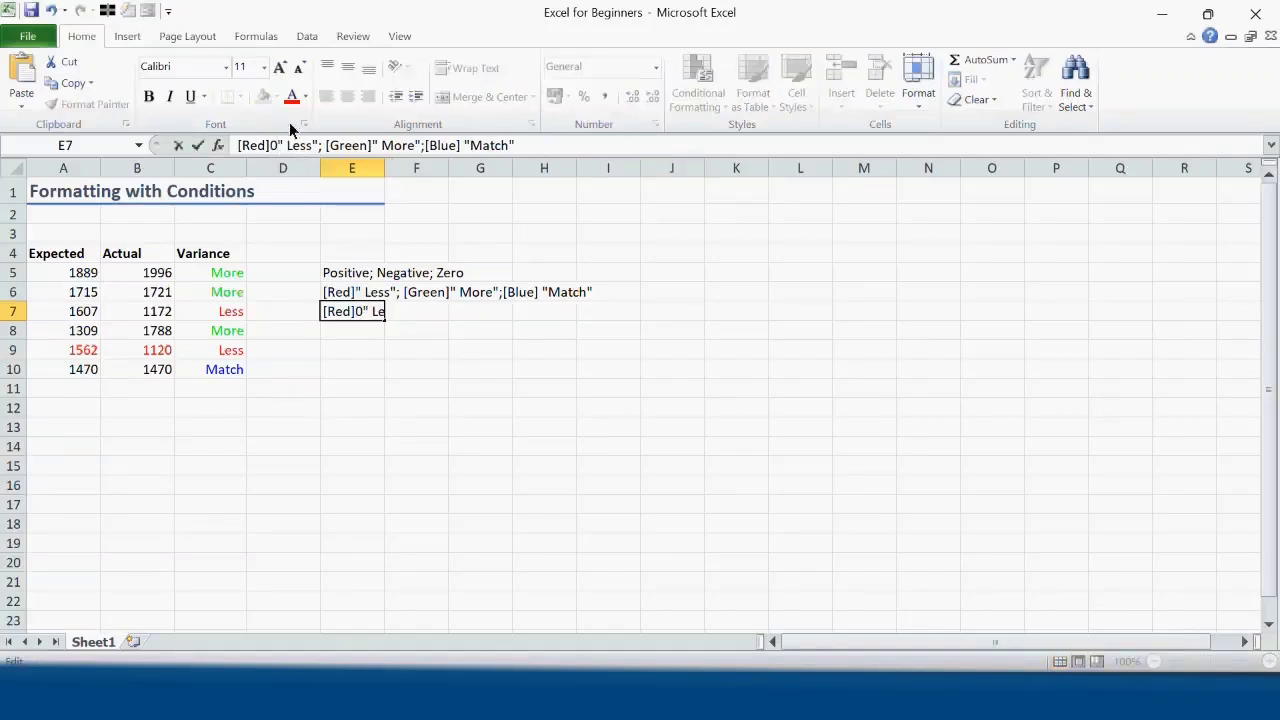
click(374, 146)
text(0)
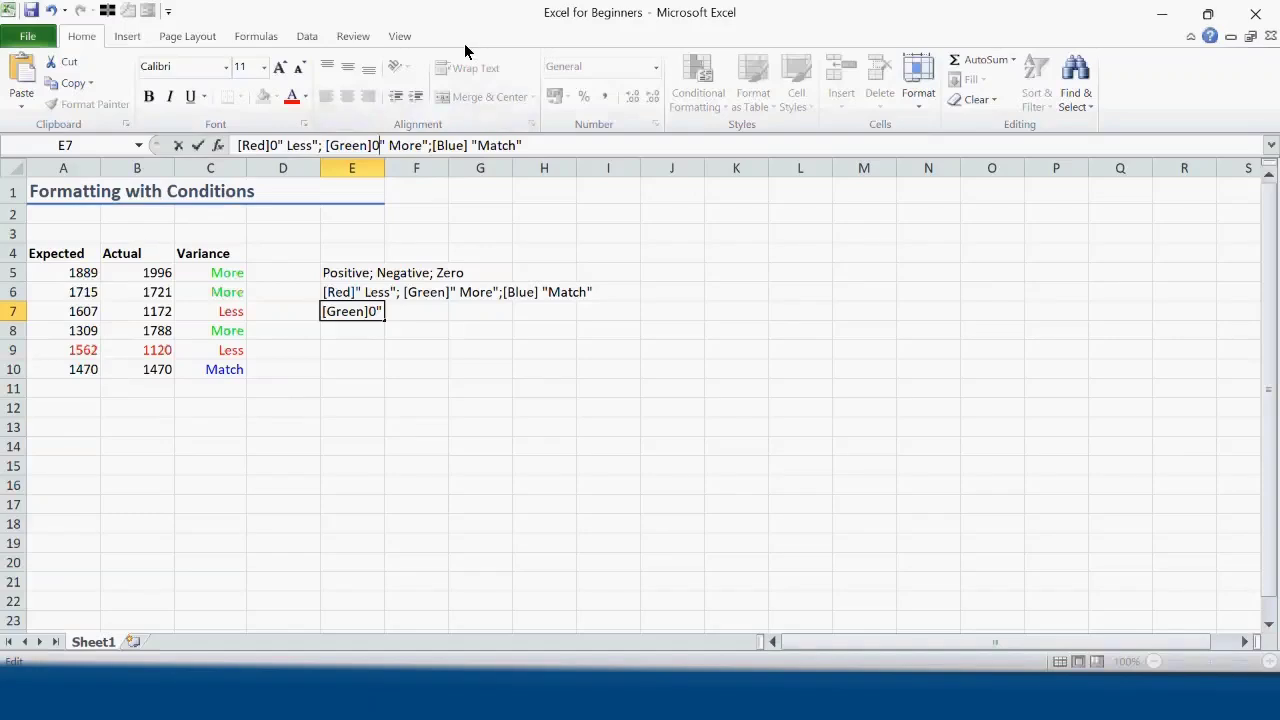
key(Return)
Copy the whole edited format code text from cell E7.
click(343, 311)
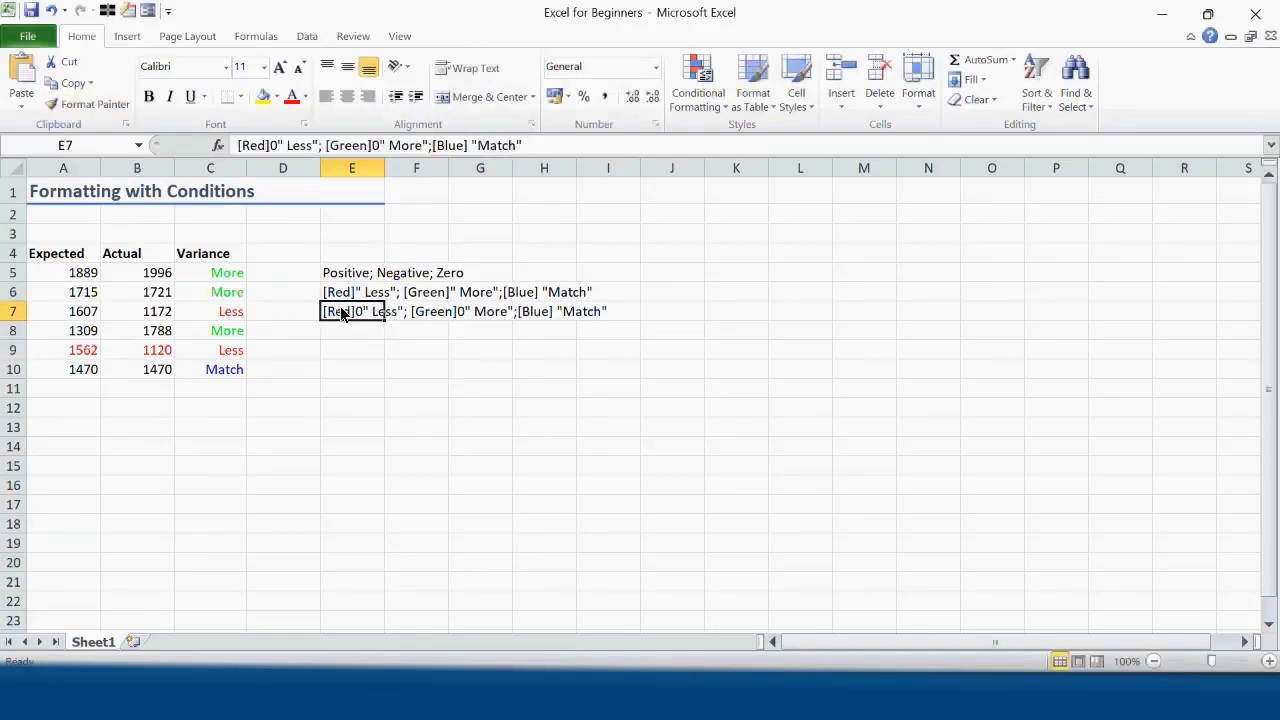
drag(578, 146, 238, 146)
key(ctrl+c)
key(Tab)
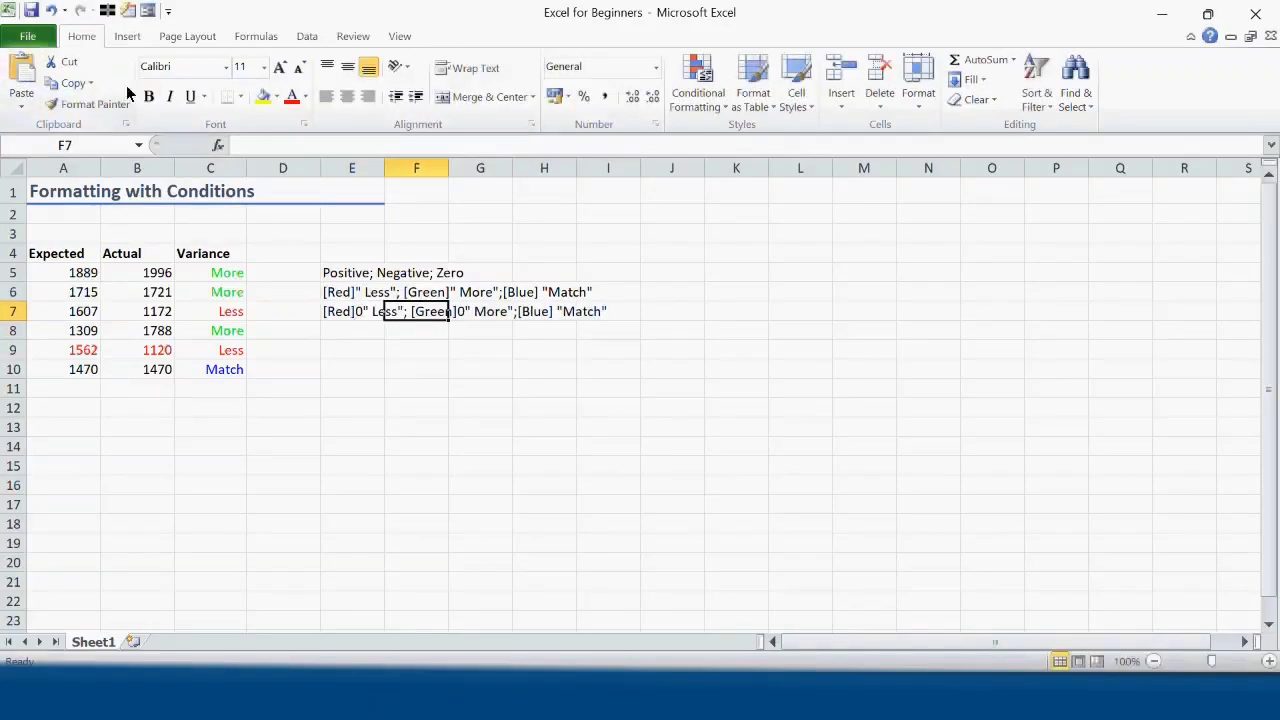
Replace the custom number format of C5 with the copied E7 code and fill the cell down to C10.
click(222, 275)
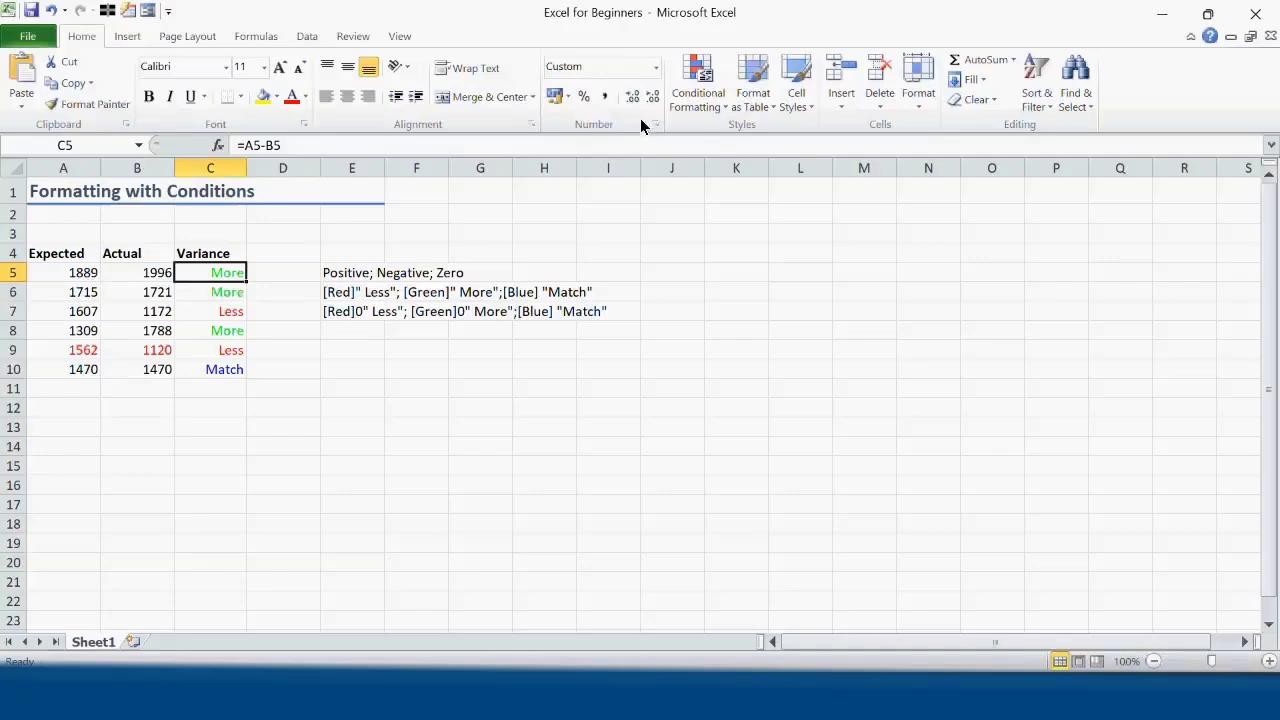
click(655, 67)
click(637, 492)
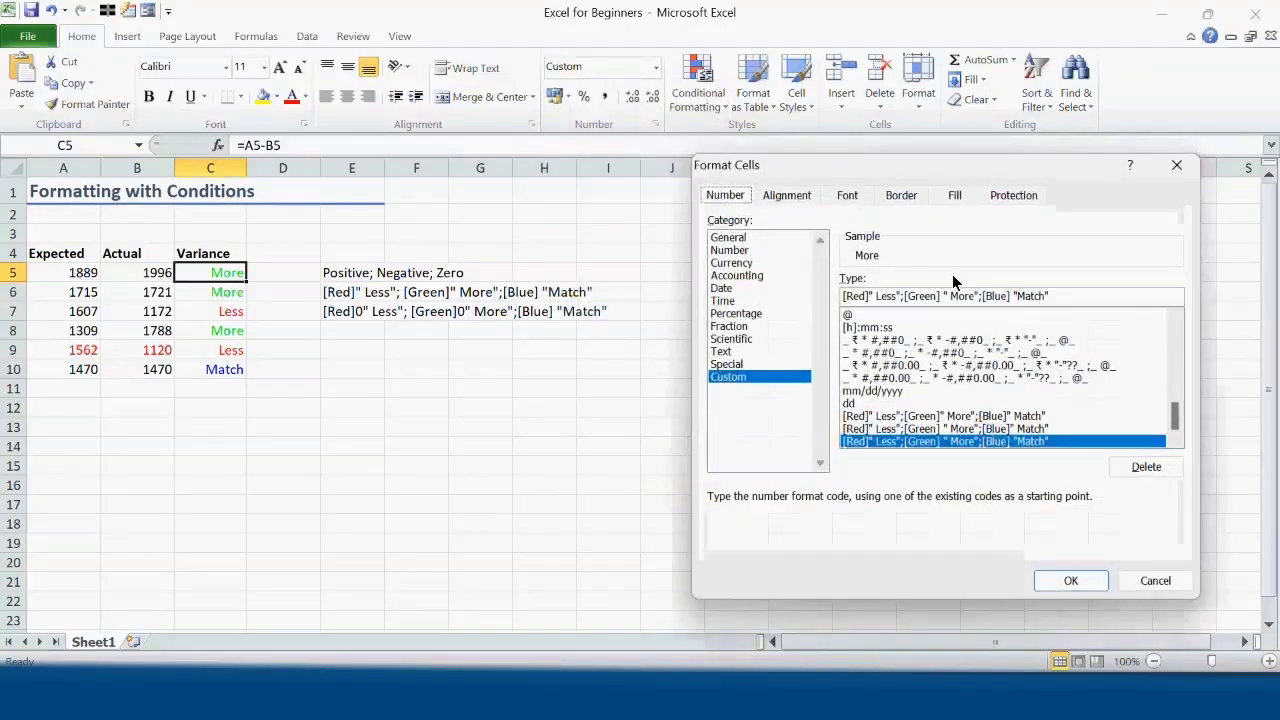
drag(1068, 298, 323, 266)
key(ctrl+v)
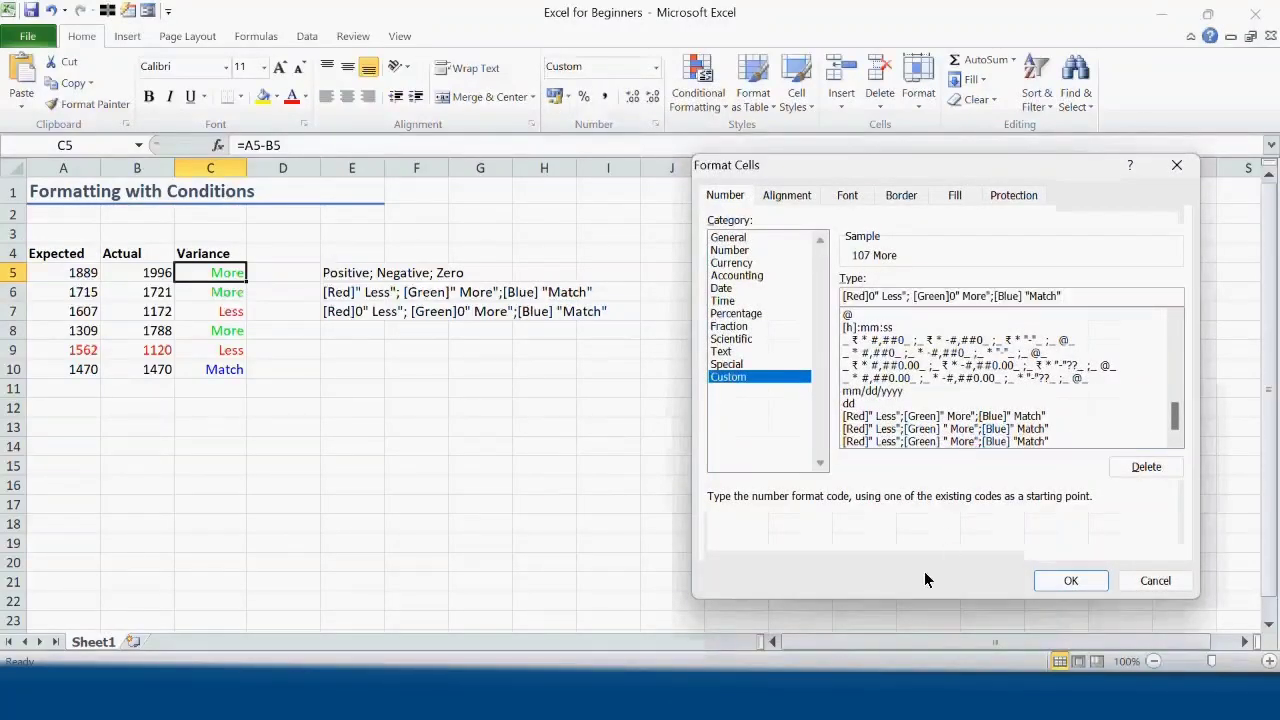
click(1063, 579)
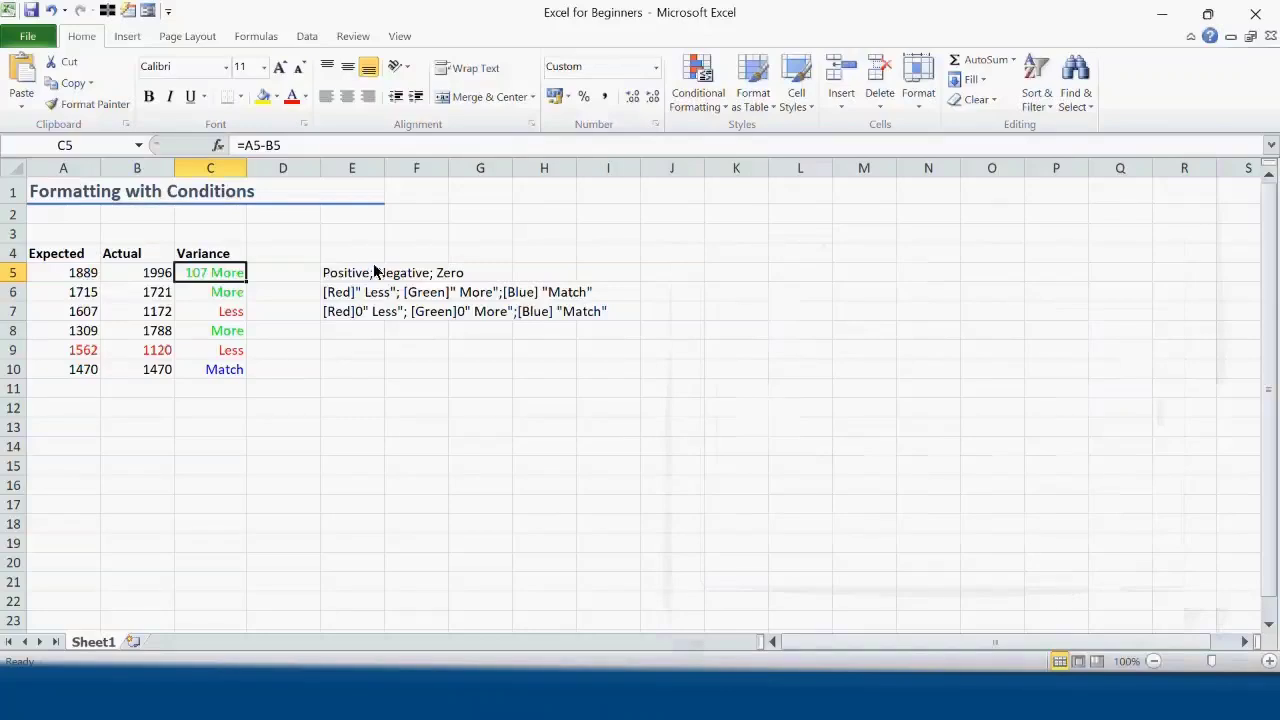
drag(246, 282, 252, 318)
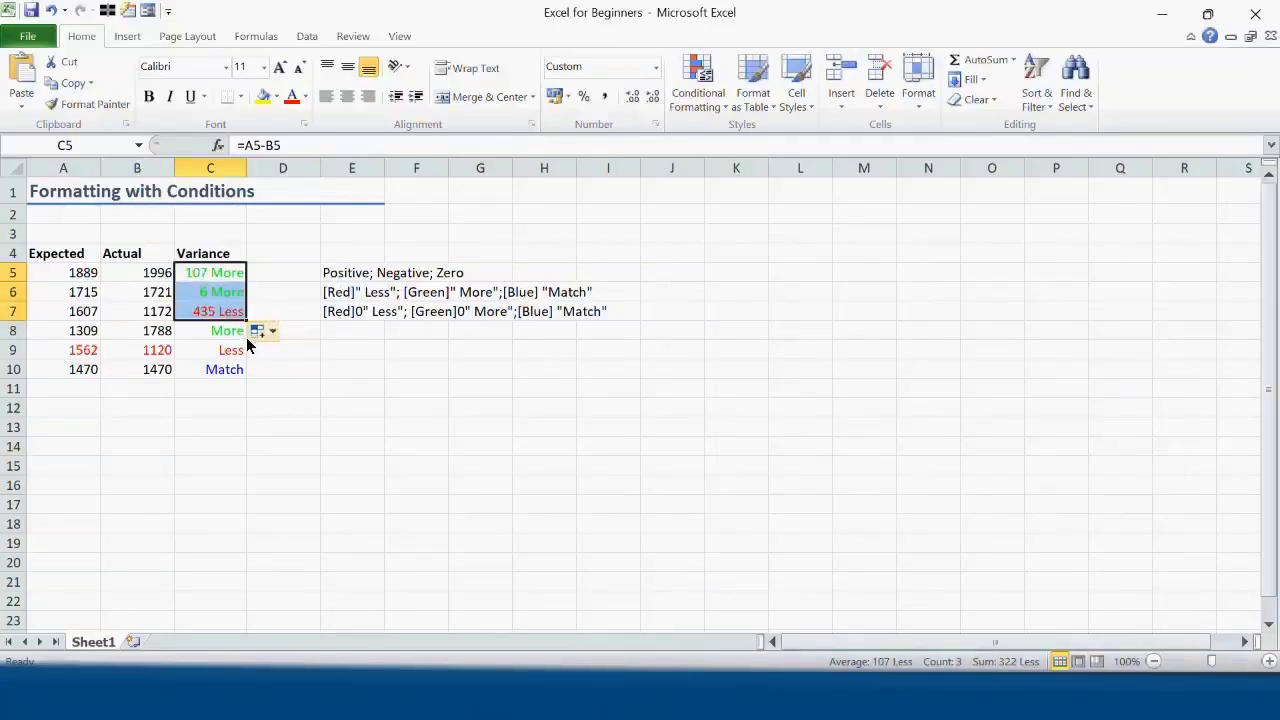
drag(248, 322, 251, 375)
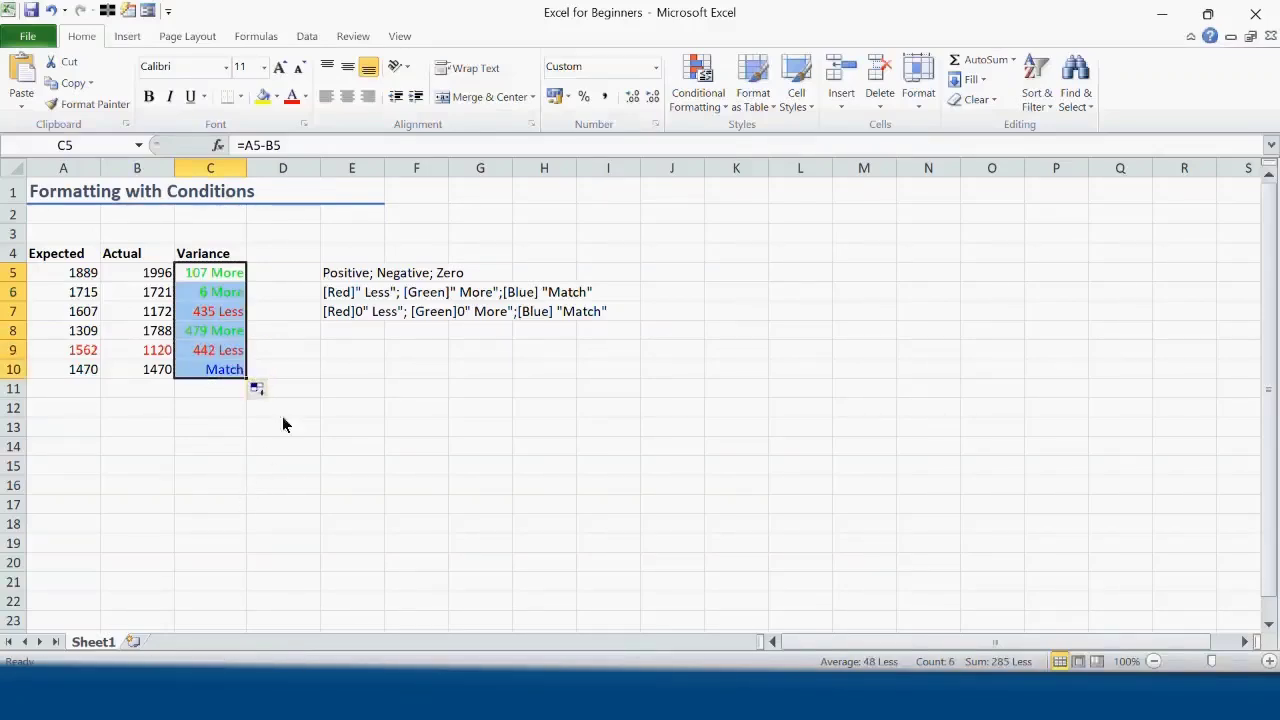
Enter the formula =A5-B5&" More" in cell D5.
click(238, 279)
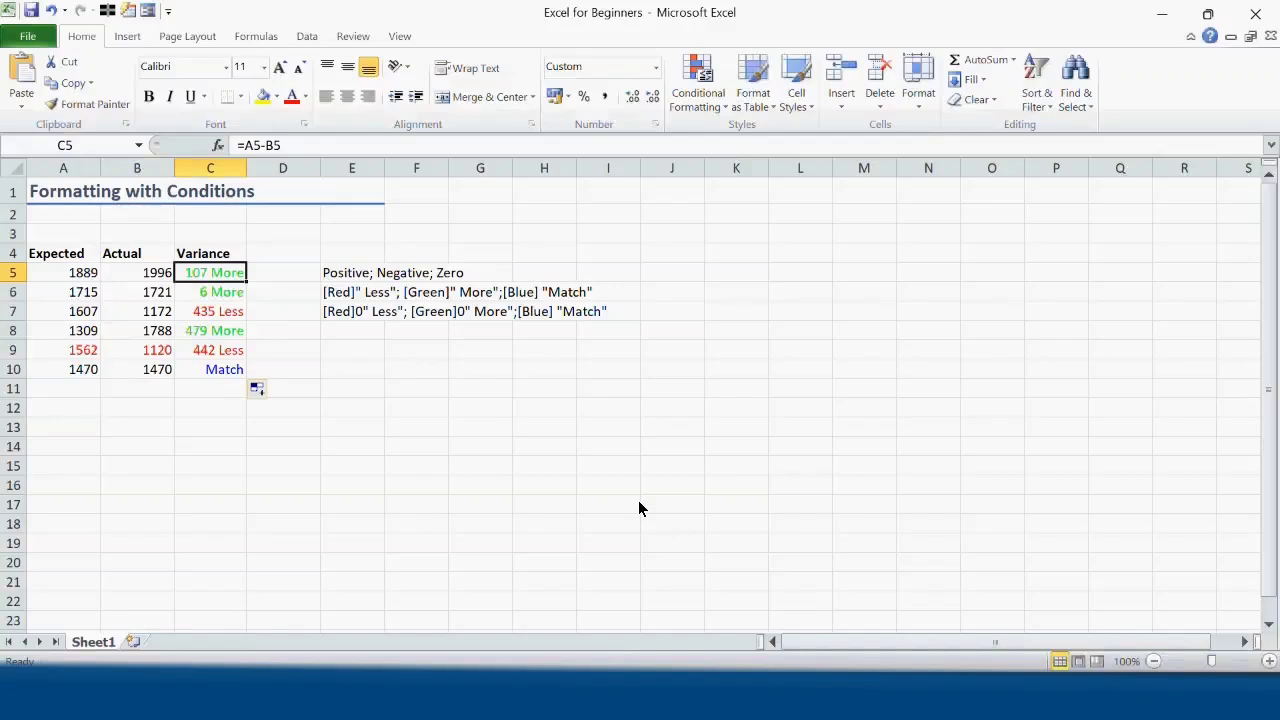
key(Right)
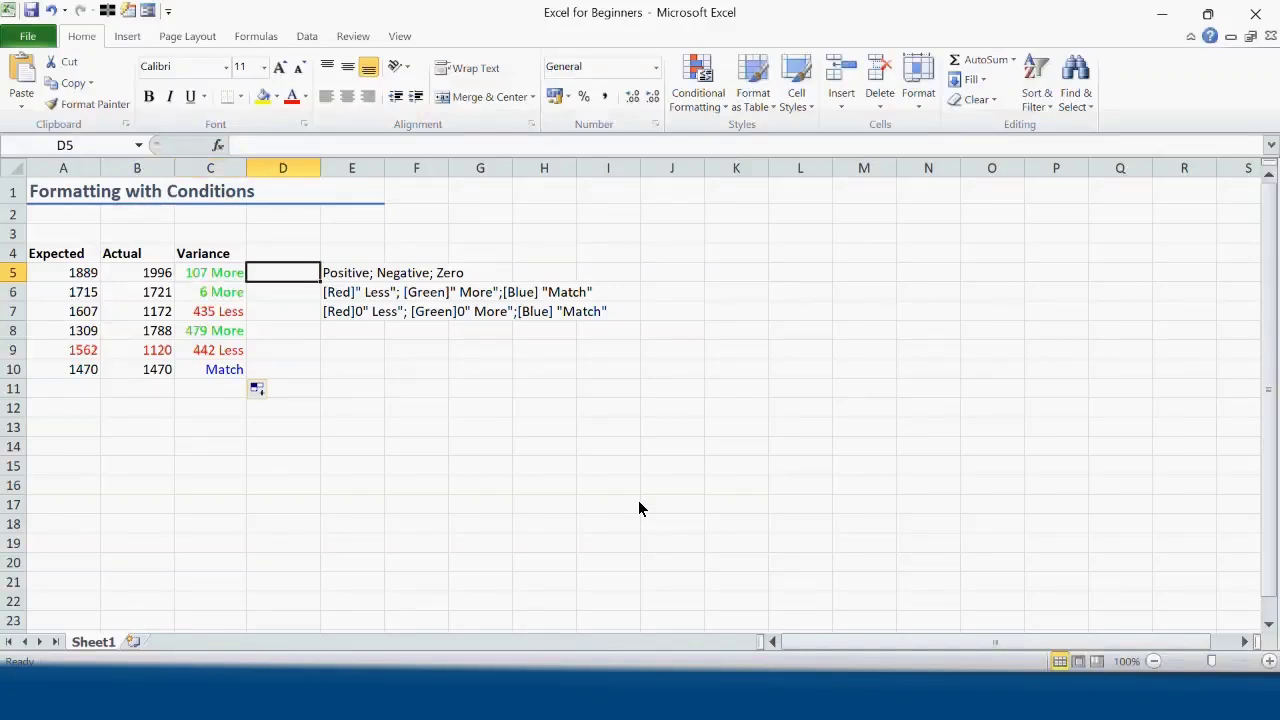
text(=)
key(Left)
key(Left)
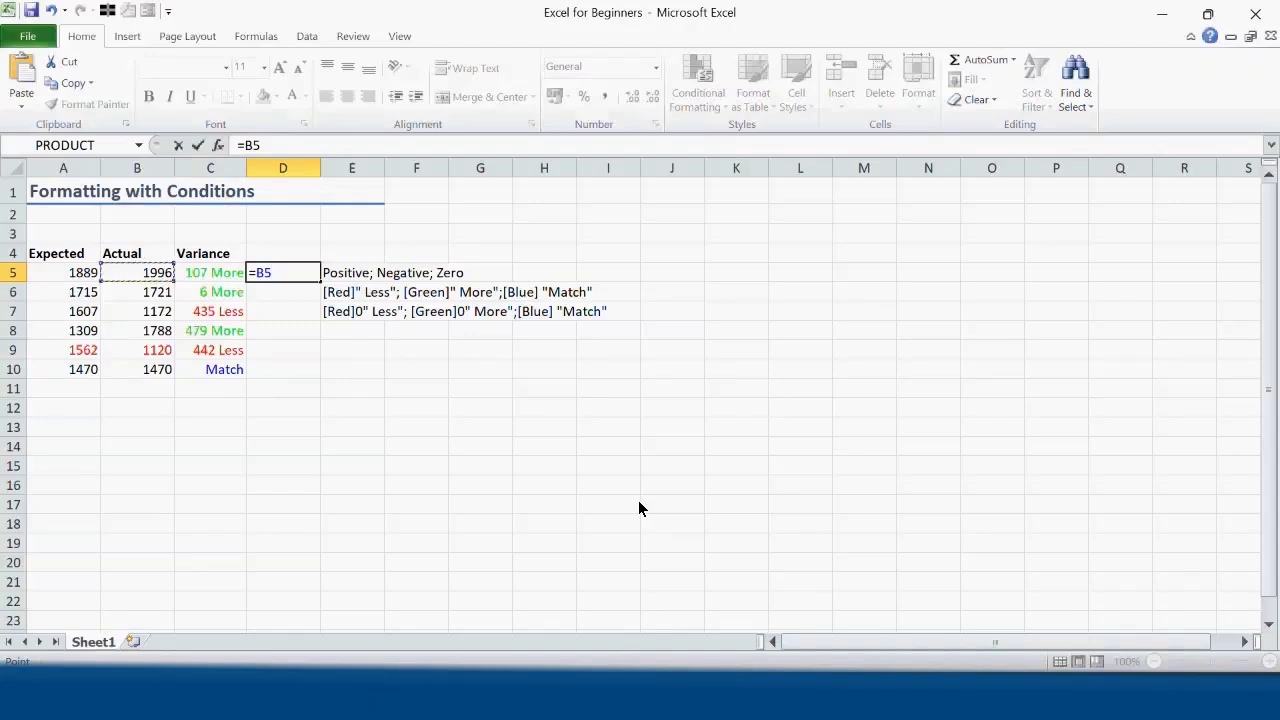
key(Left)
text(-)
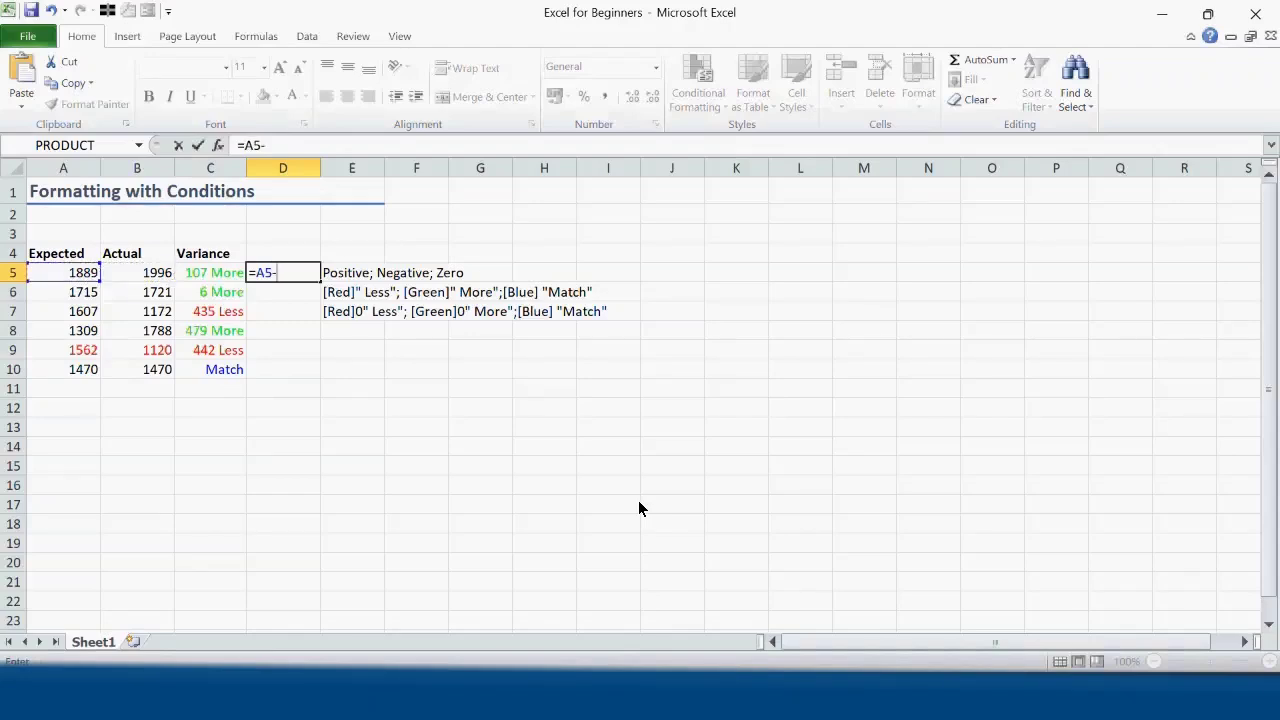
key(Left)
key(Left)
text(&)
text(More")
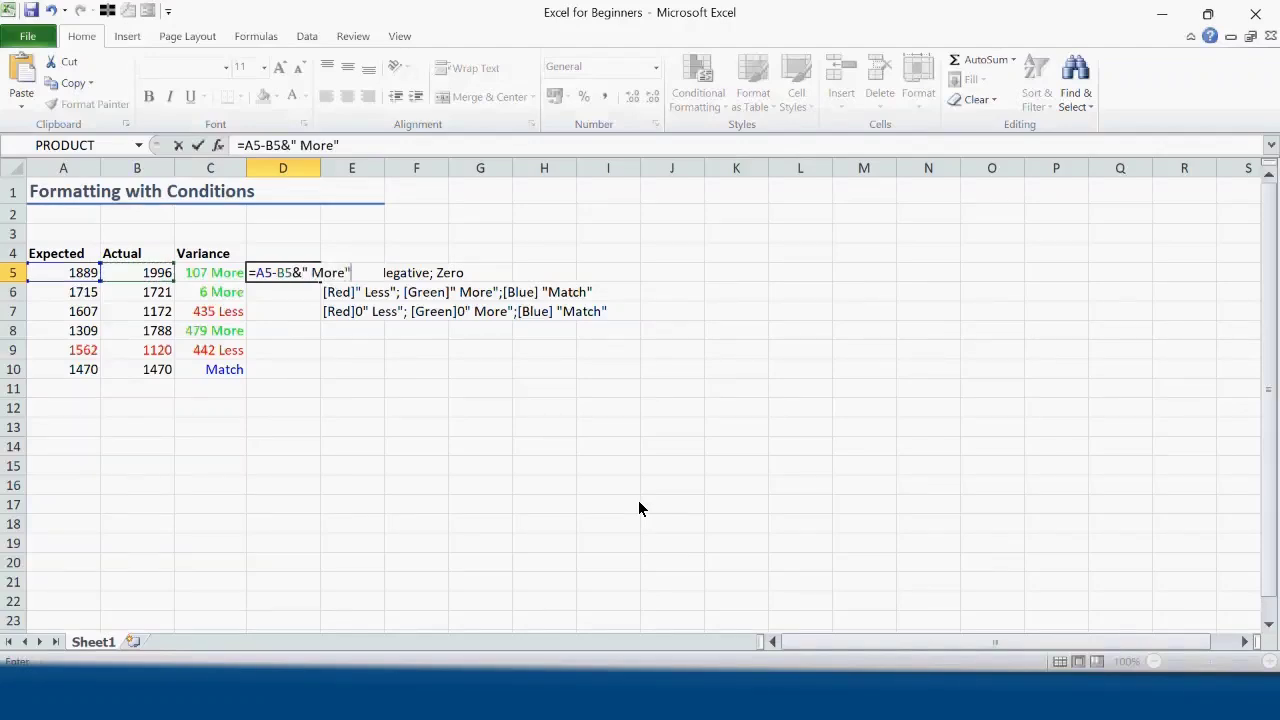
key(Return)
Change the formula in D5 to =-(A5-B5)&" More" to reverse the sign of the difference.
click(265, 275)
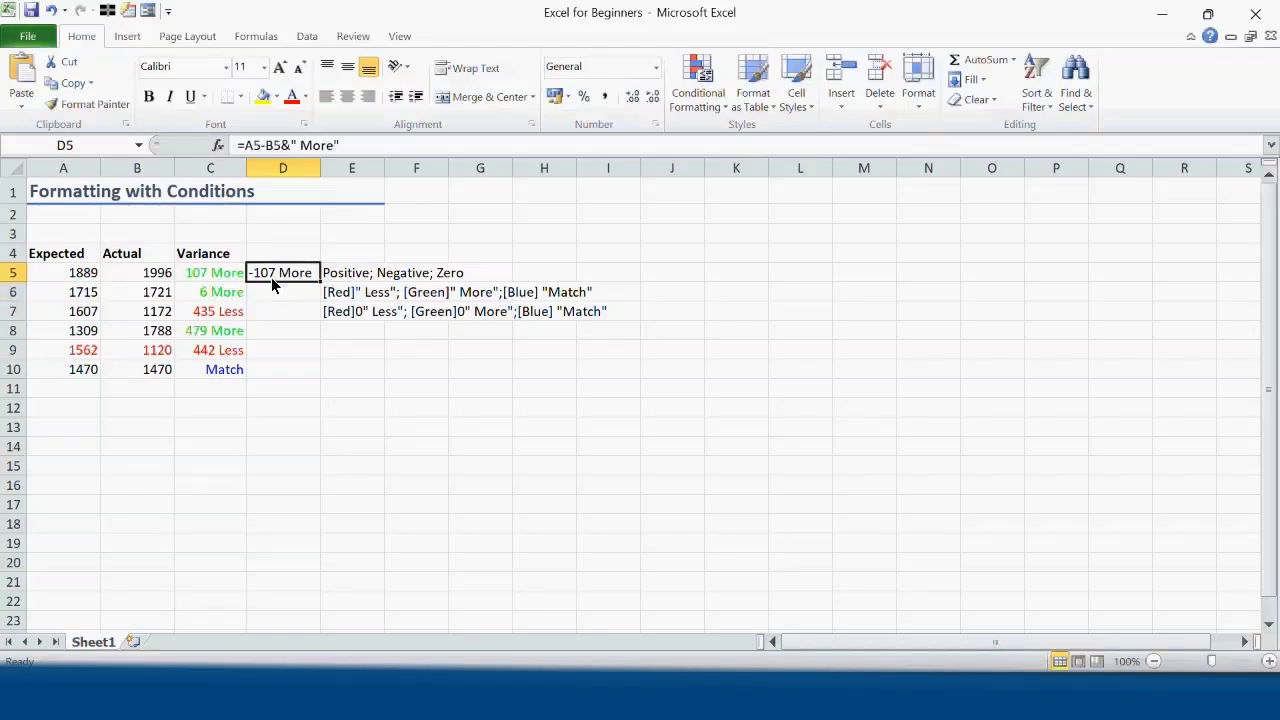
click(249, 148)
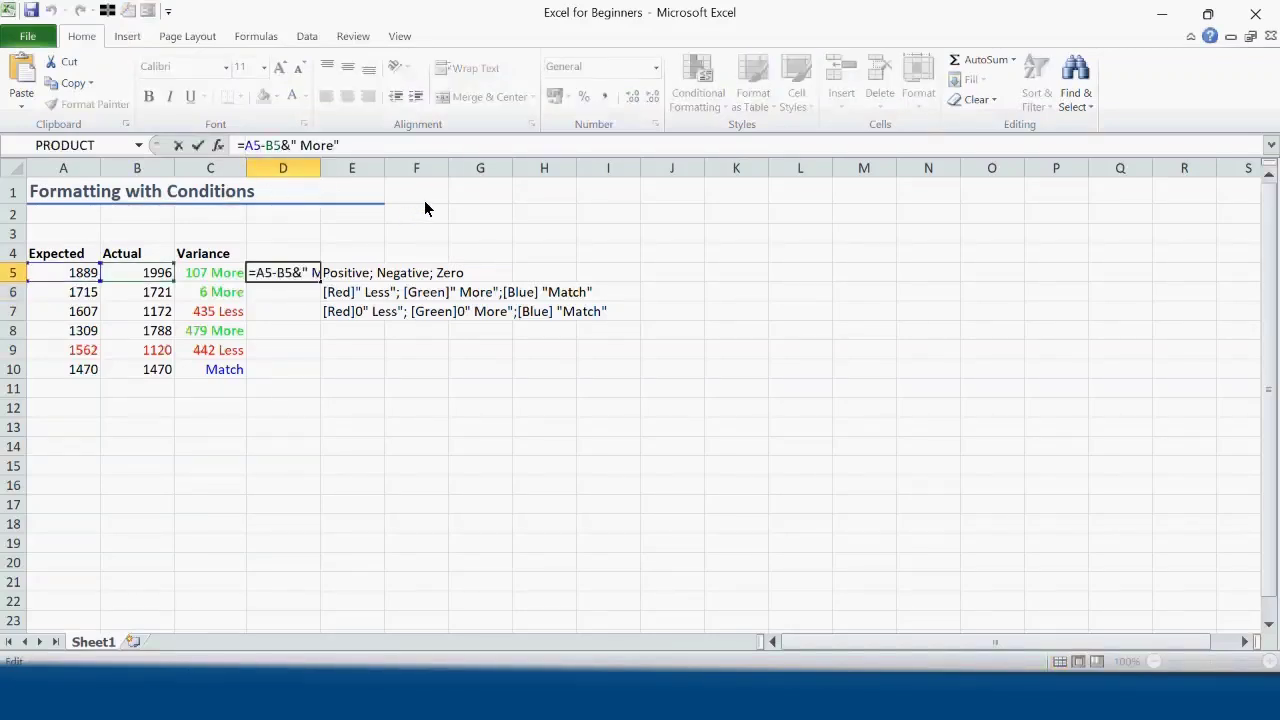
text(()
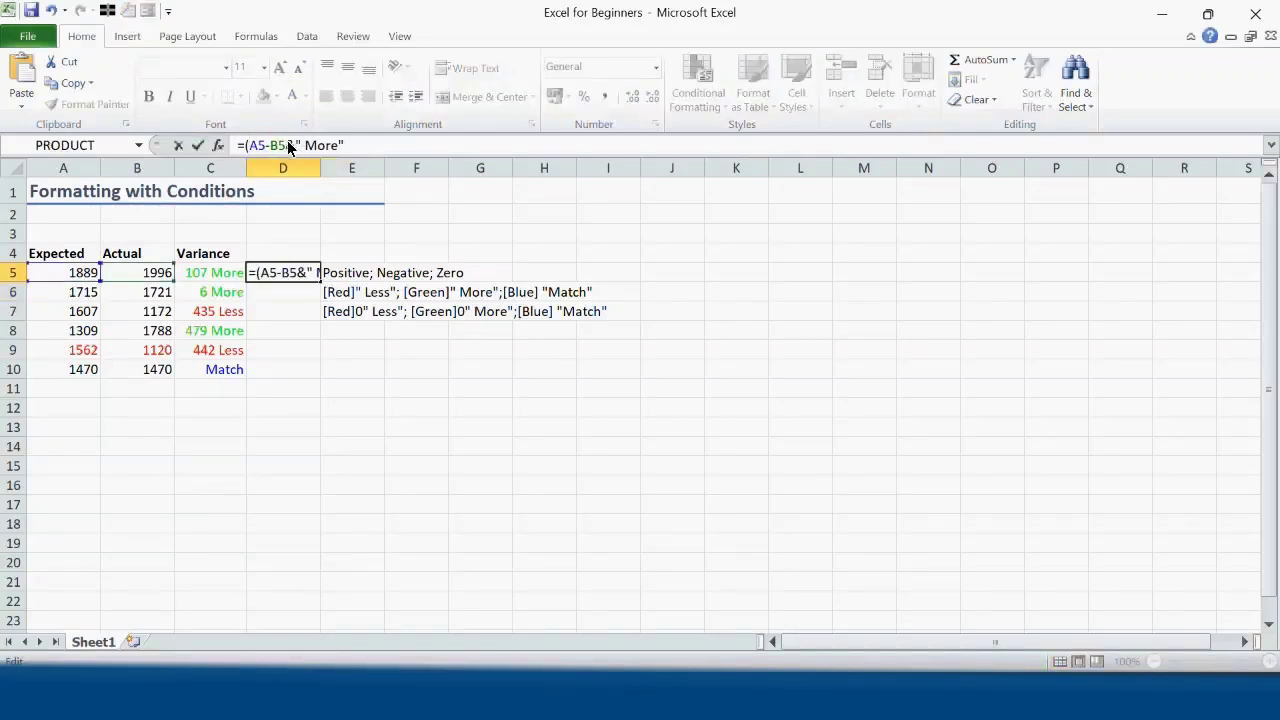
text())
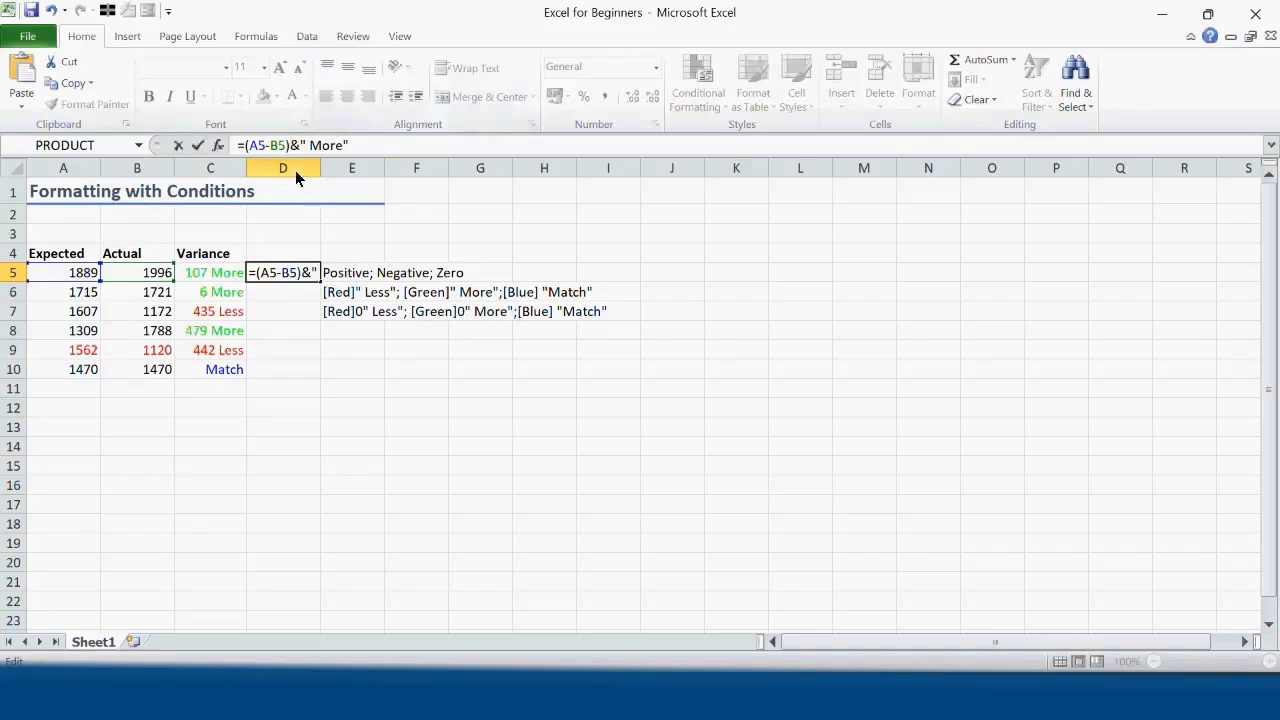
key(Return)
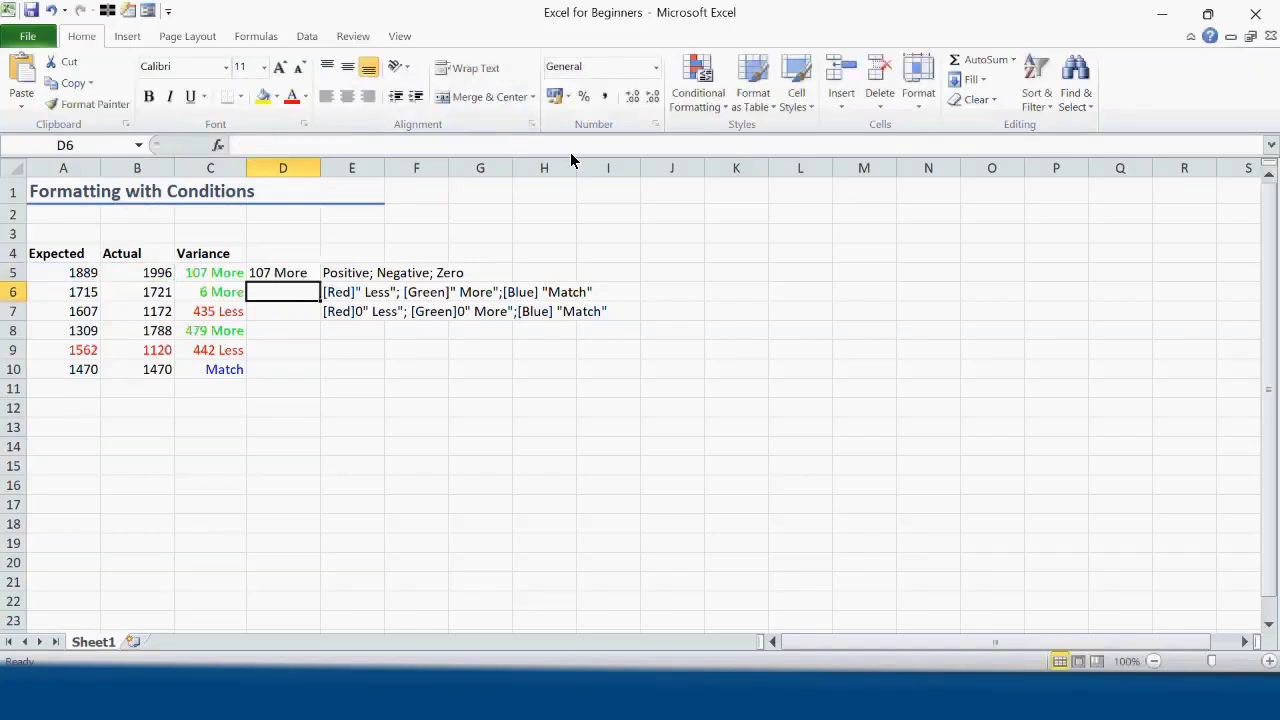
Compare the text formula in D5 with the custom-formatted variance cells C5:C10.
click(298, 273)
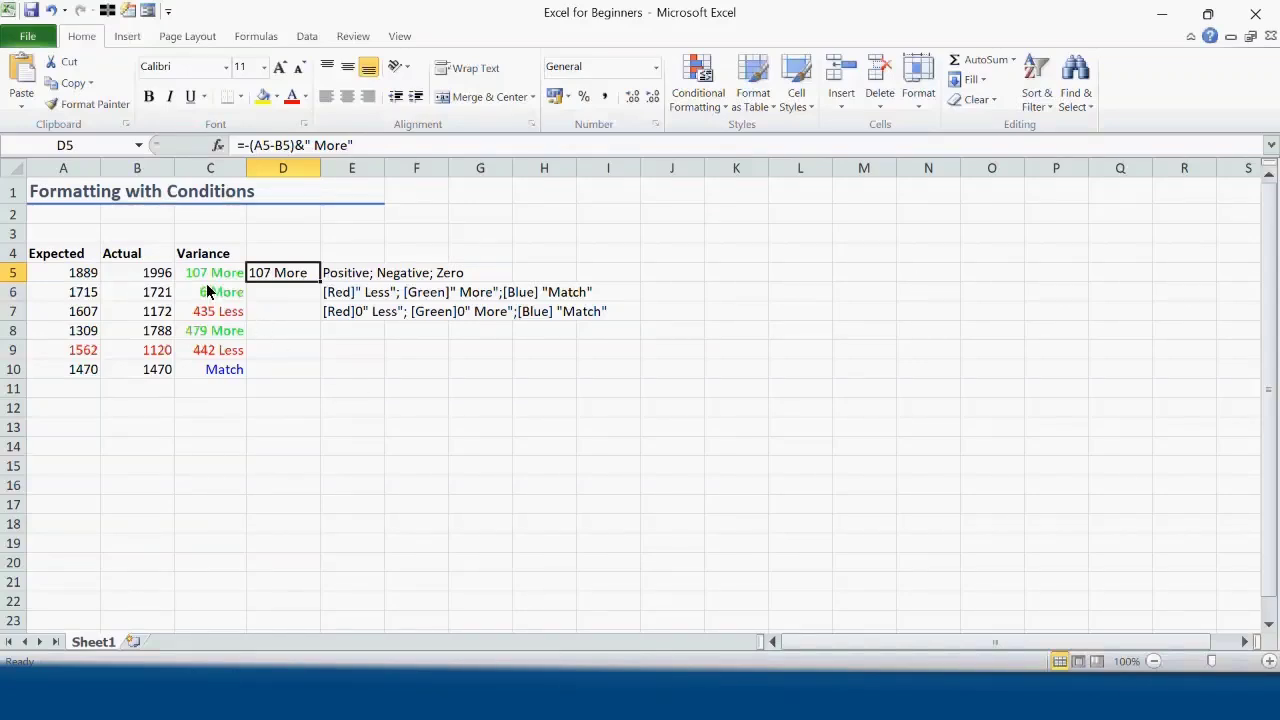
drag(212, 273, 221, 370)
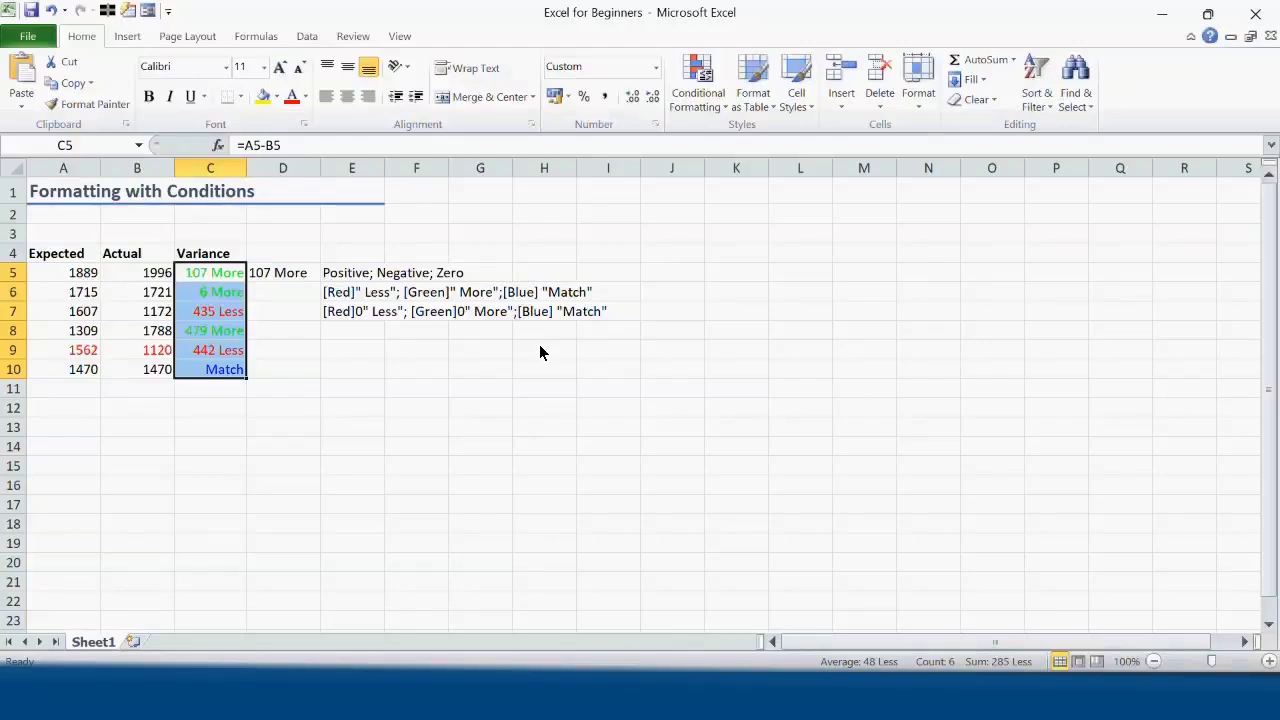